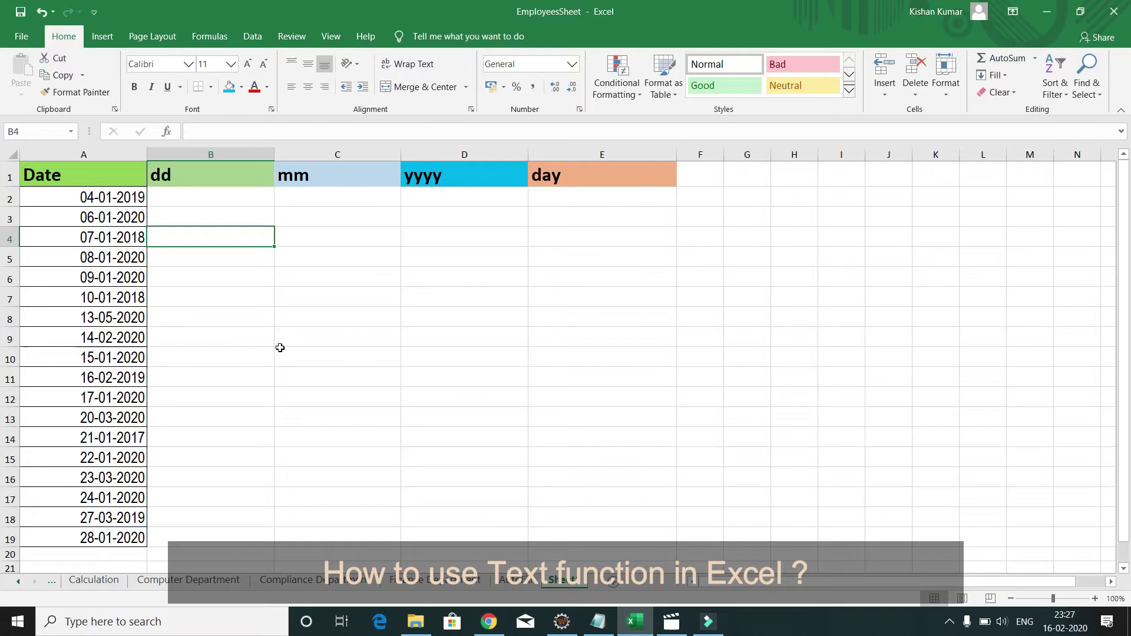
Review the dates listed in column A, starting with 04-01-2019
left_click(96, 175)
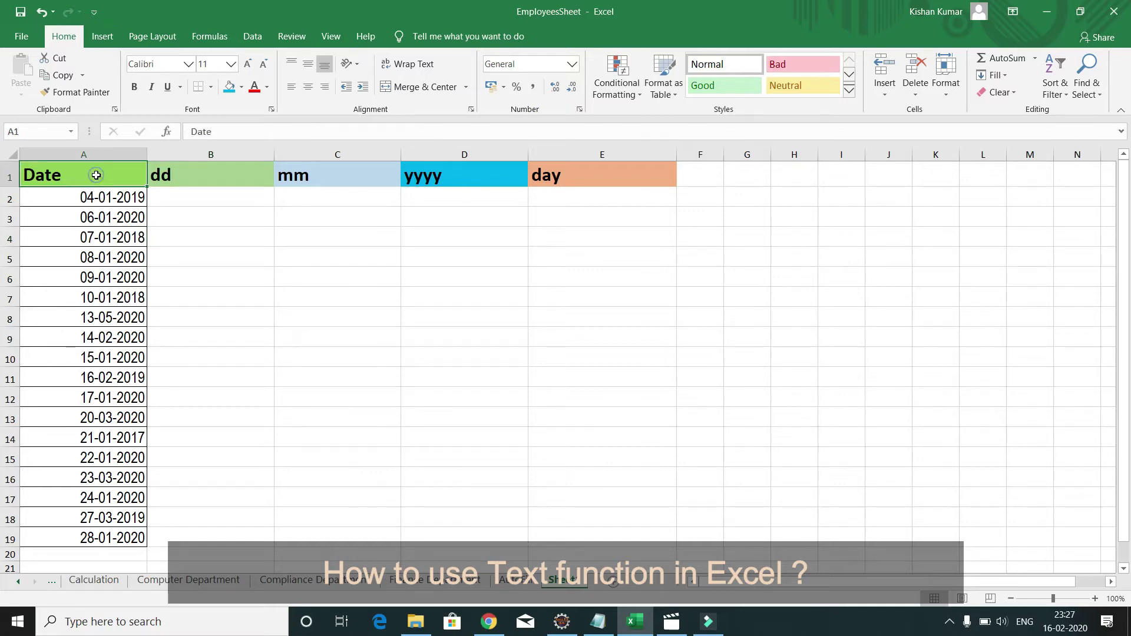
left_click_drag(97, 198, 122, 521)
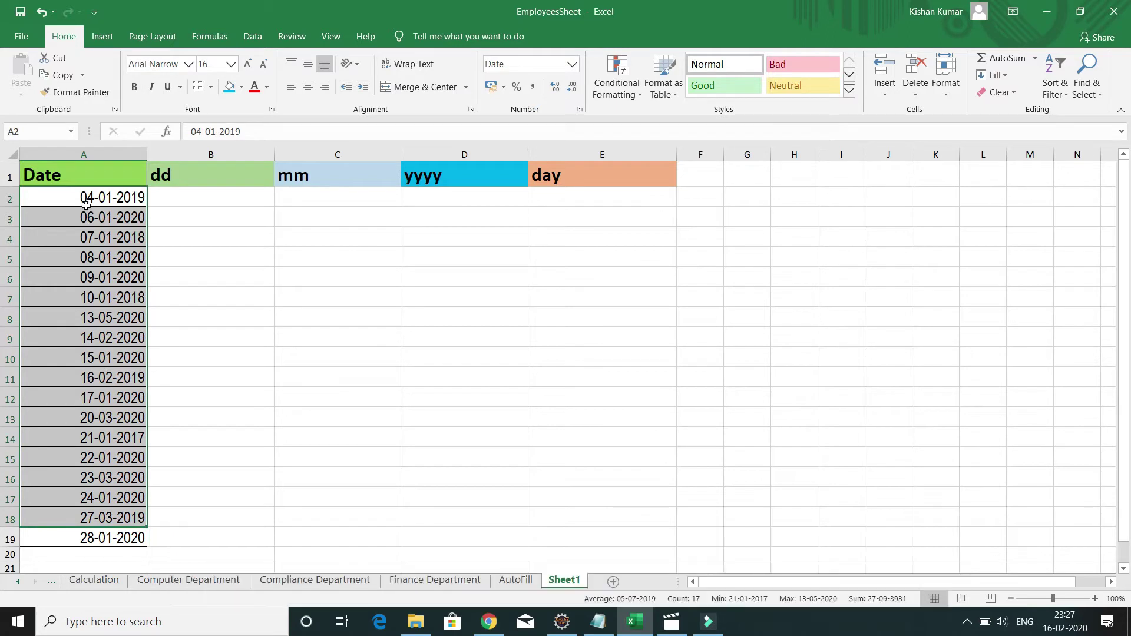
left_click(86, 203)
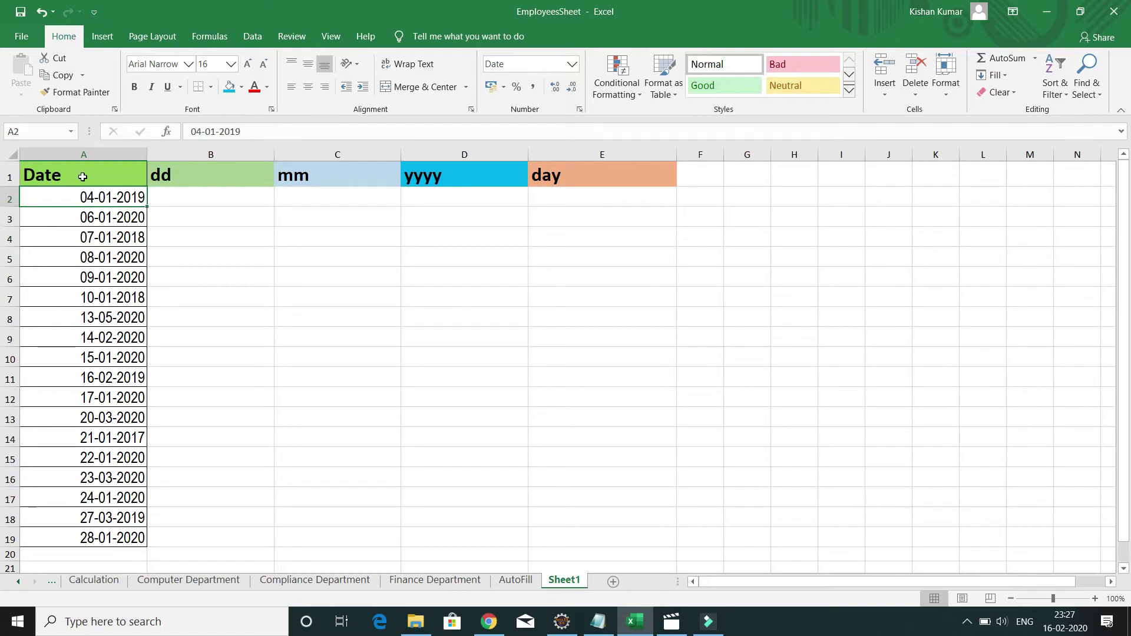
left_click_drag(117, 197, 118, 337)
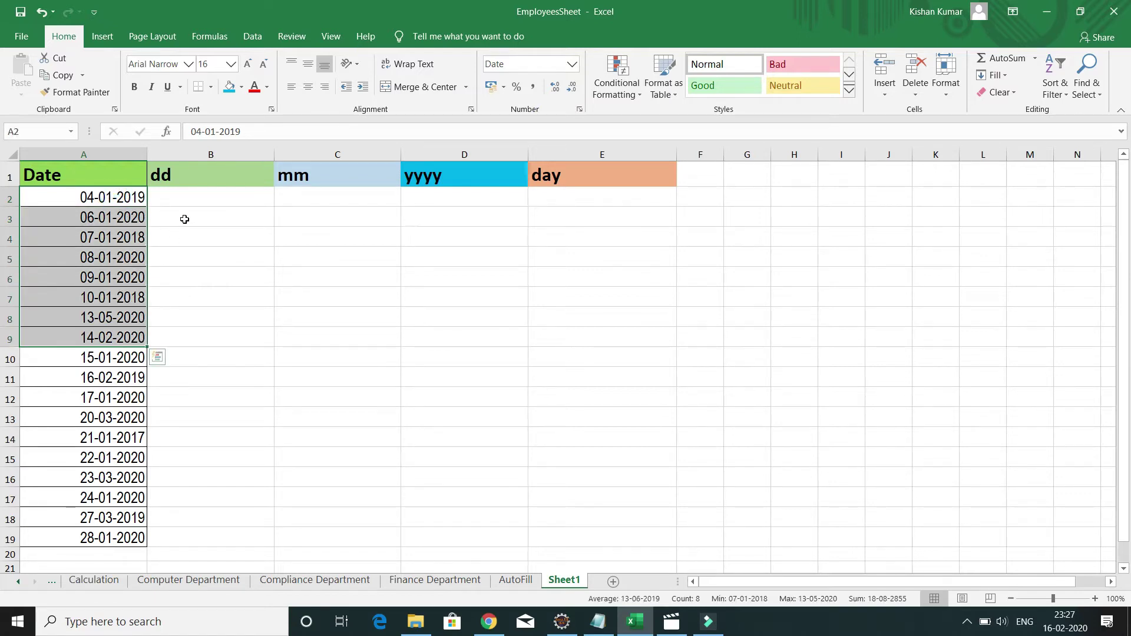
Check the empty first cells under dd, mm, yyyy and day, ending at B2
left_click(183, 198)
left_click(298, 196)
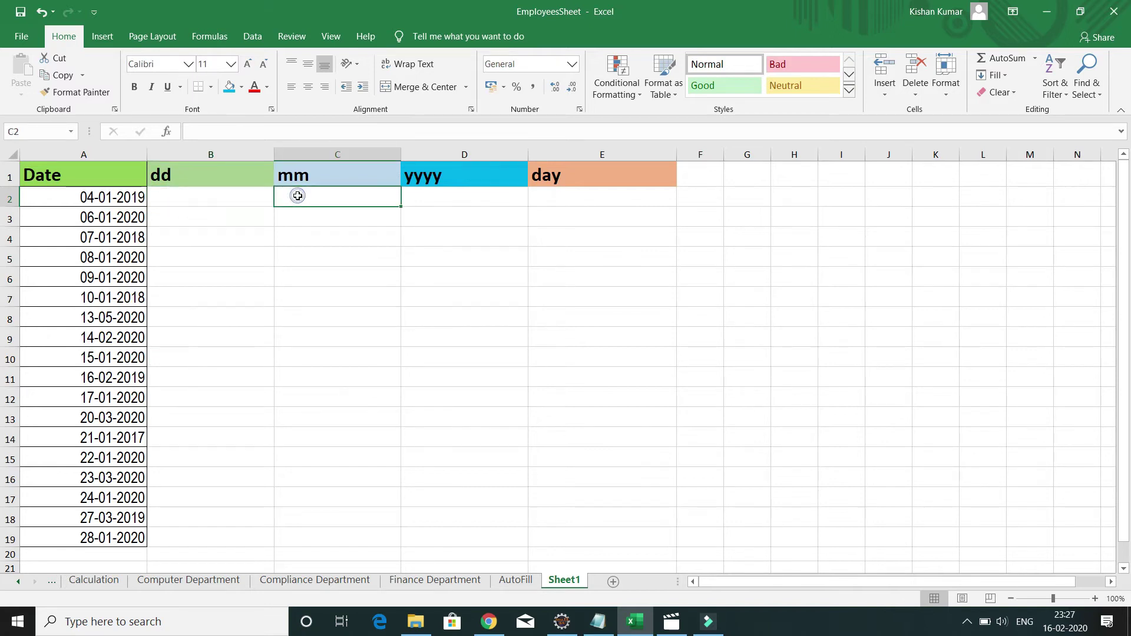
left_click(425, 192)
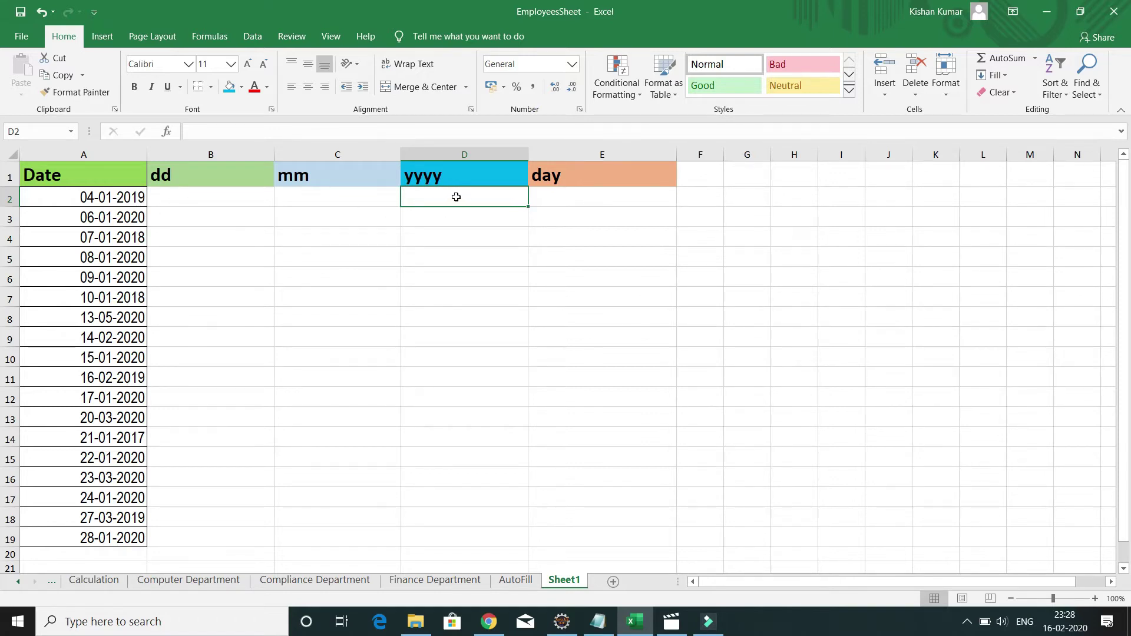
left_click(554, 195)
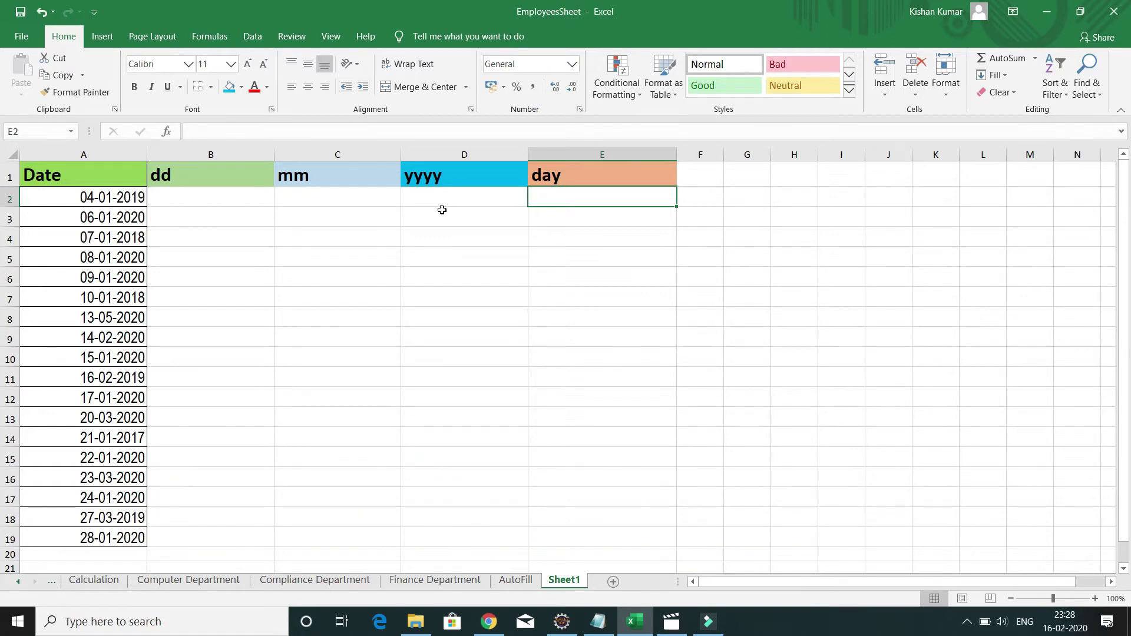
left_click(200, 175)
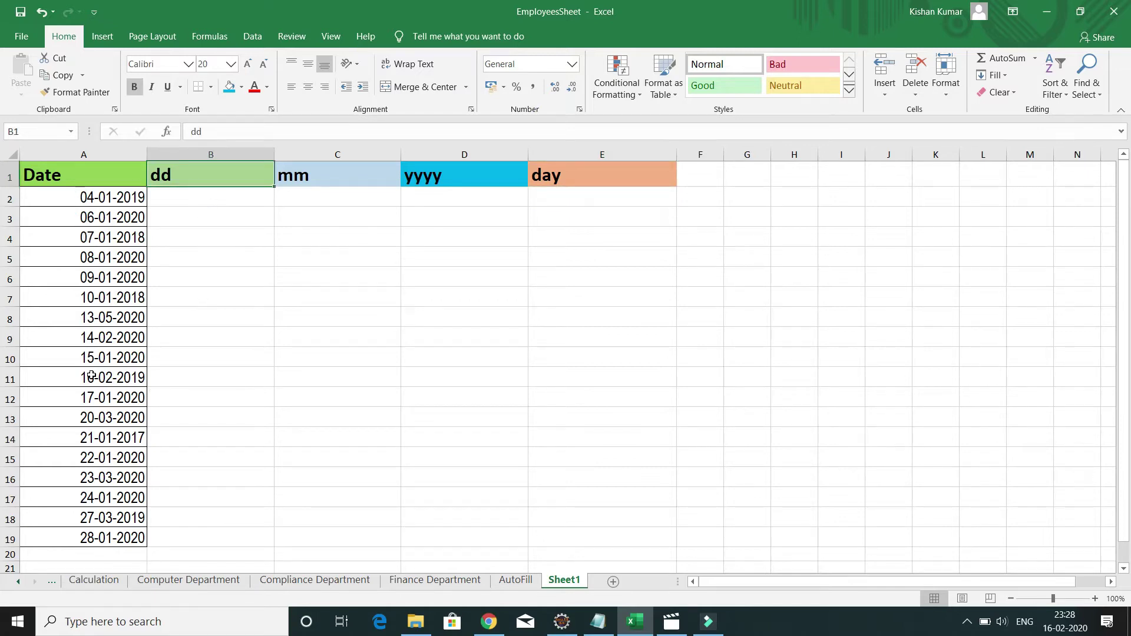
left_click(216, 198)
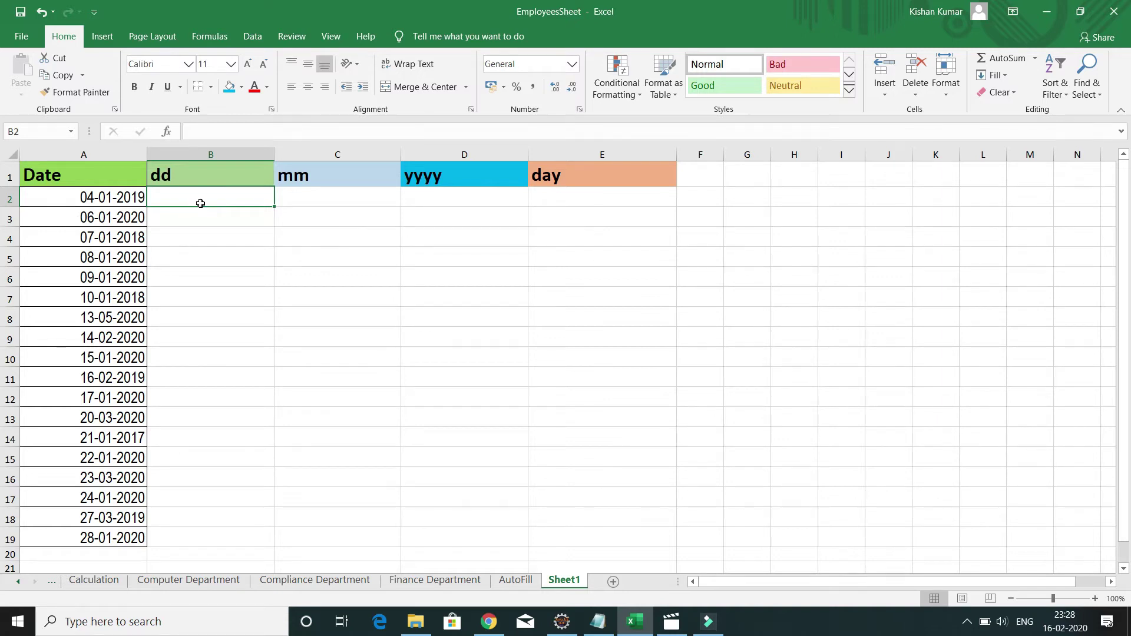
Enter =TEXT(A2,"dd") in B2 so it shows the day 04
left_click(201, 203)
type("=")
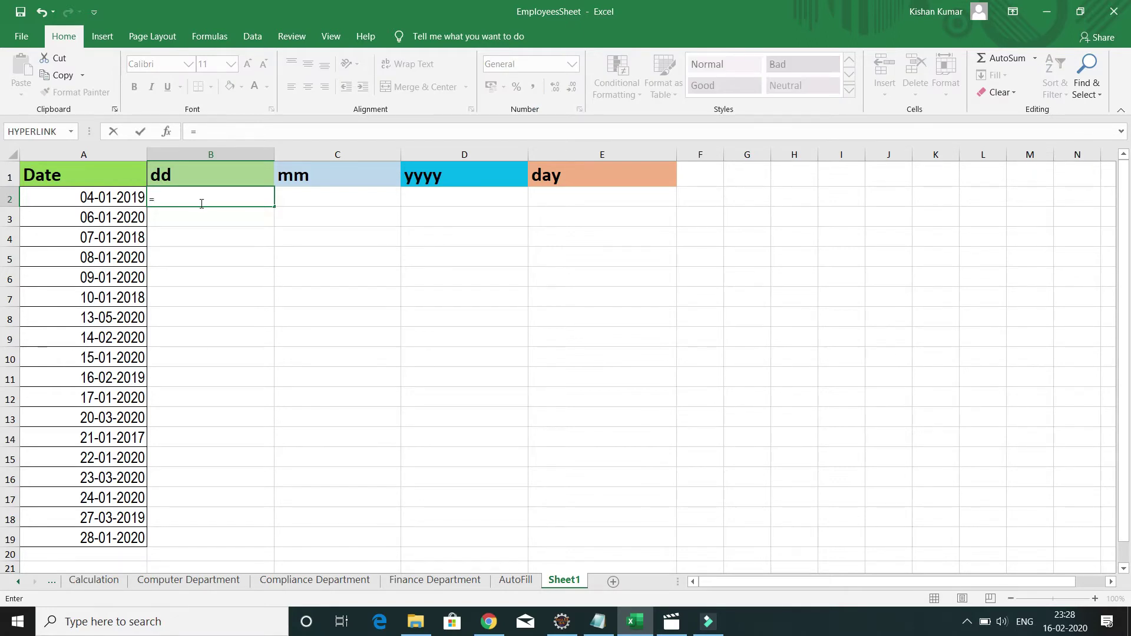
type("text")
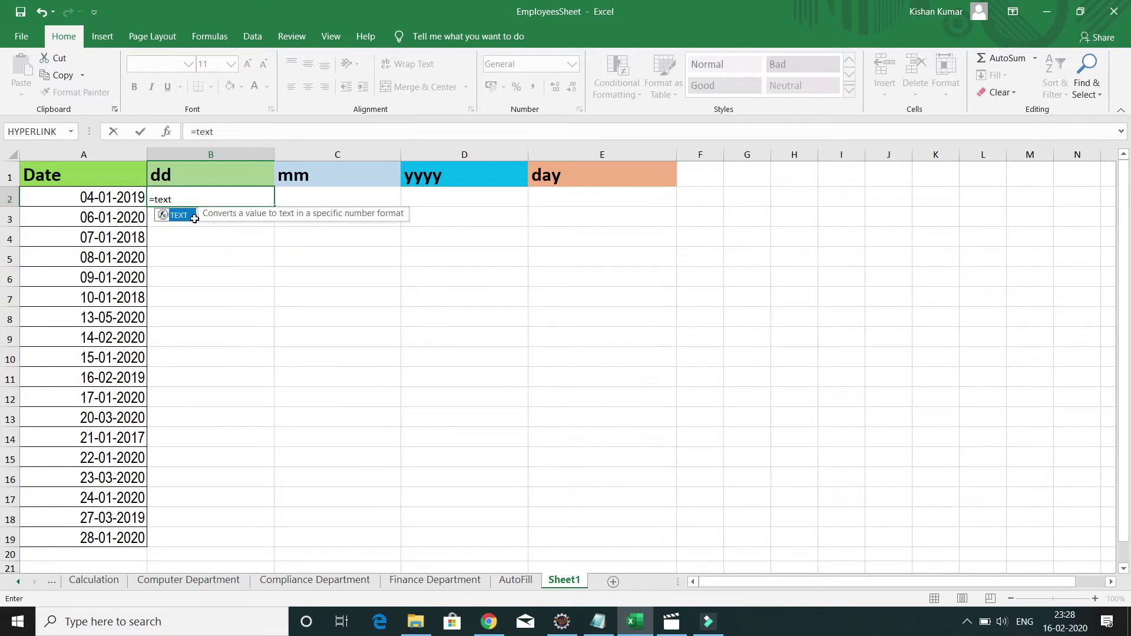
double_click(177, 215)
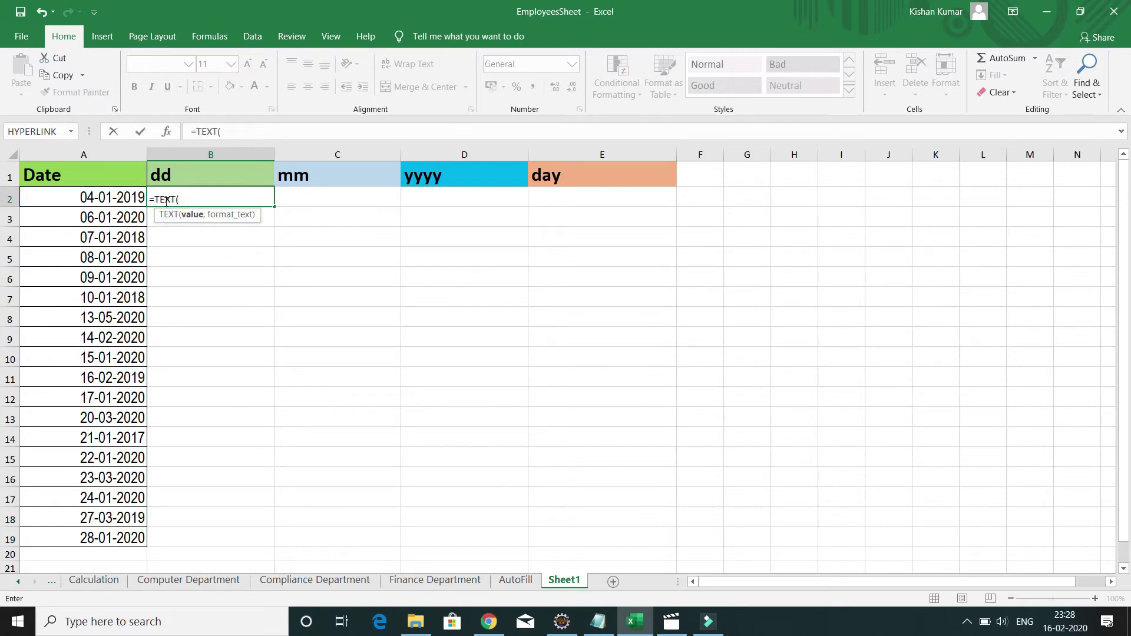
left_click(122, 198)
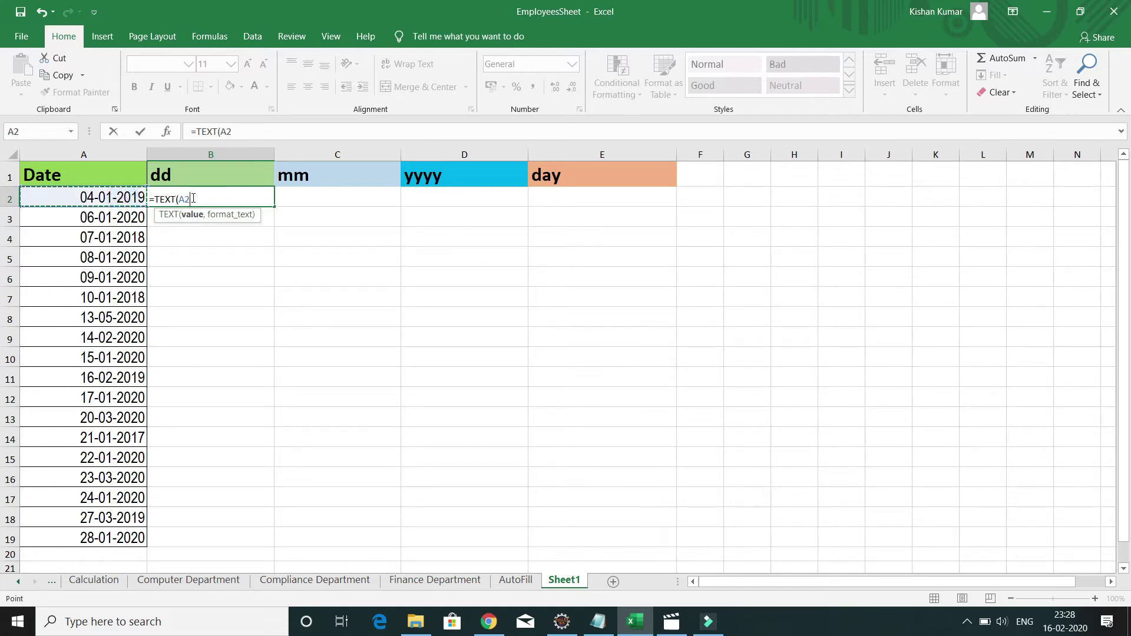
type(",\"")
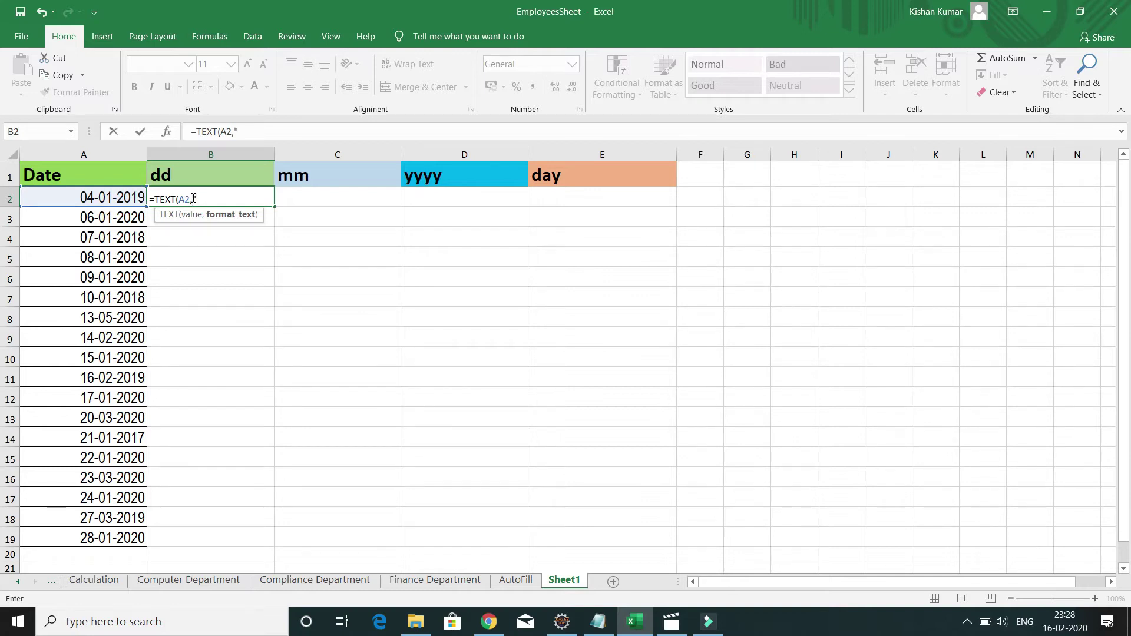
type("dd\"")
type(")")
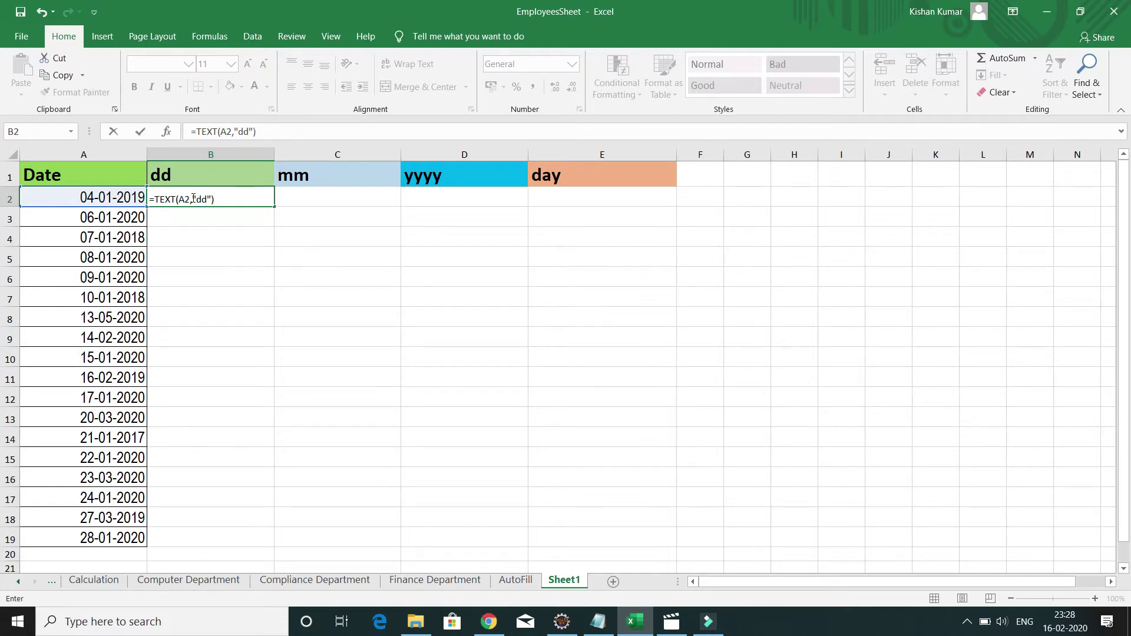
key("Return")
left_click(198, 197)
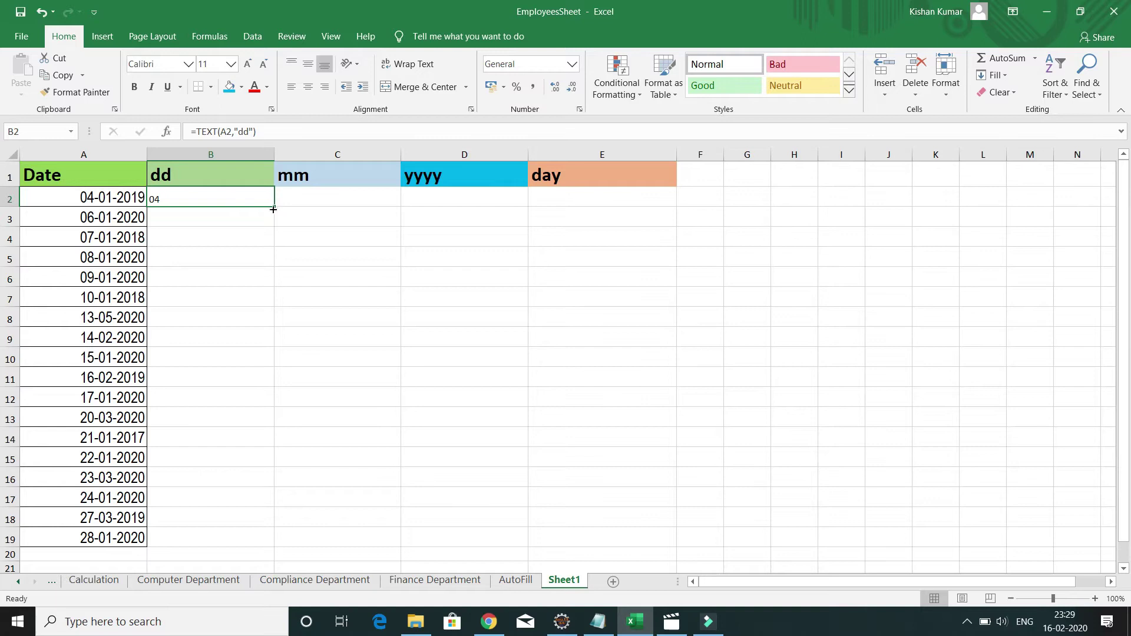
Fill B2's day formula down to B19 and verify that B9 and B10 reference A9 and A10
left_click_drag(274, 207, 274, 207)
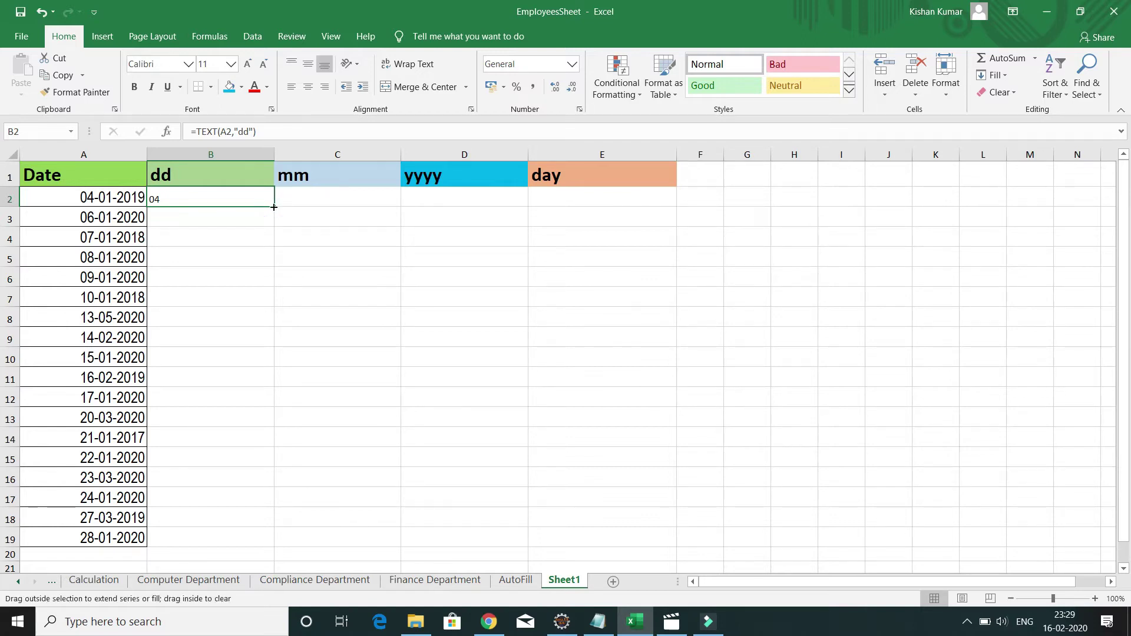
left_click_drag(274, 207, 256, 527)
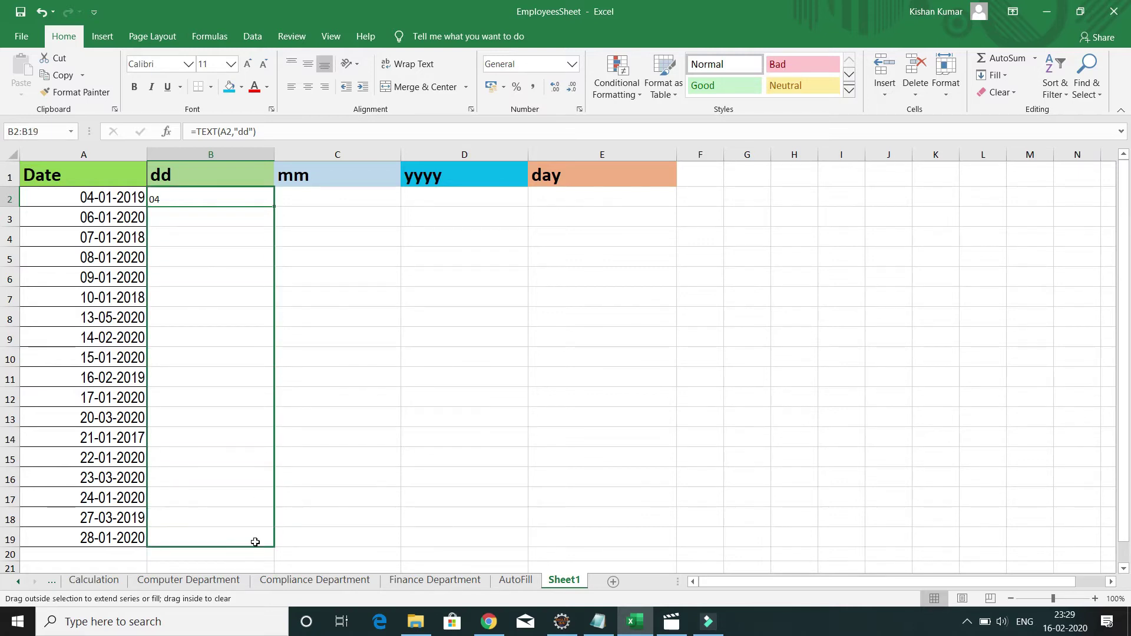
left_click_drag(256, 527, 253, 538)
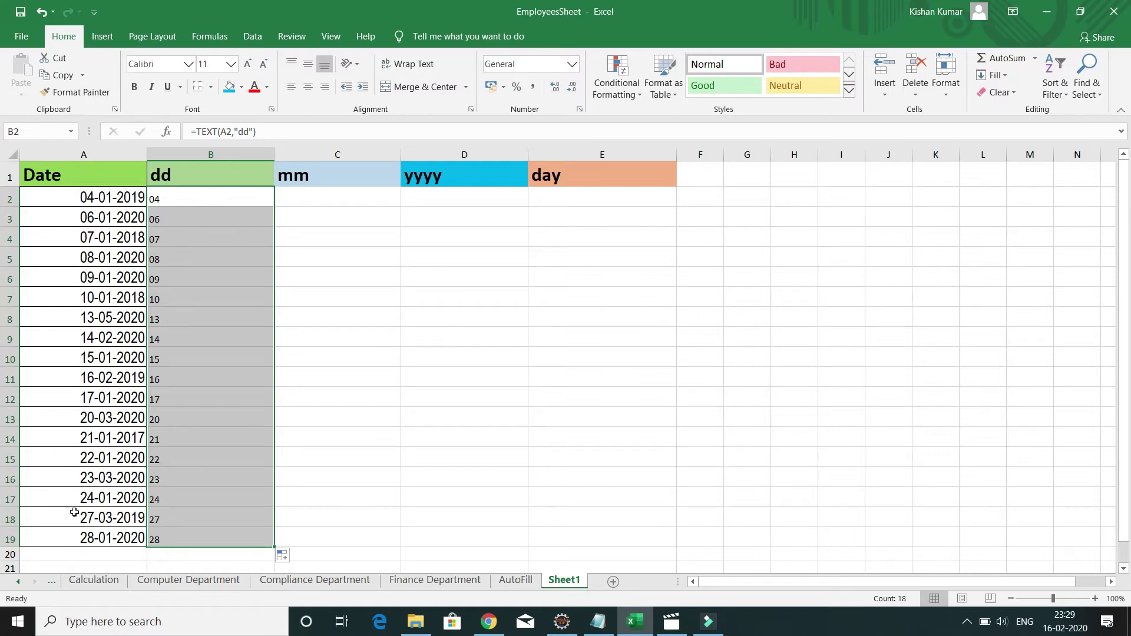
left_click(160, 338)
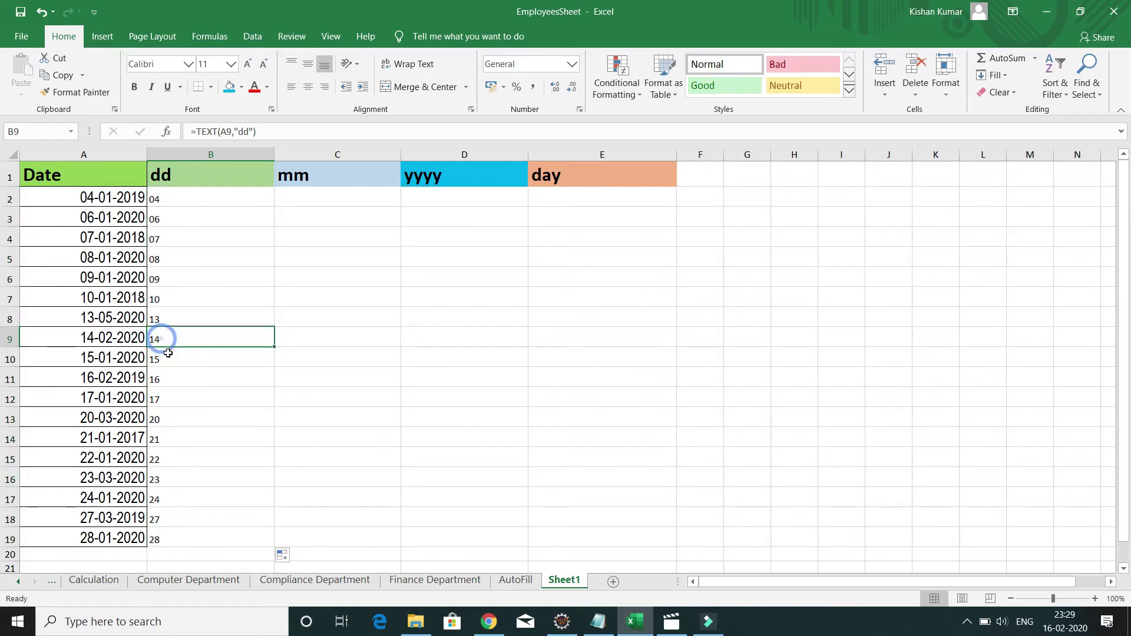
left_click(153, 361)
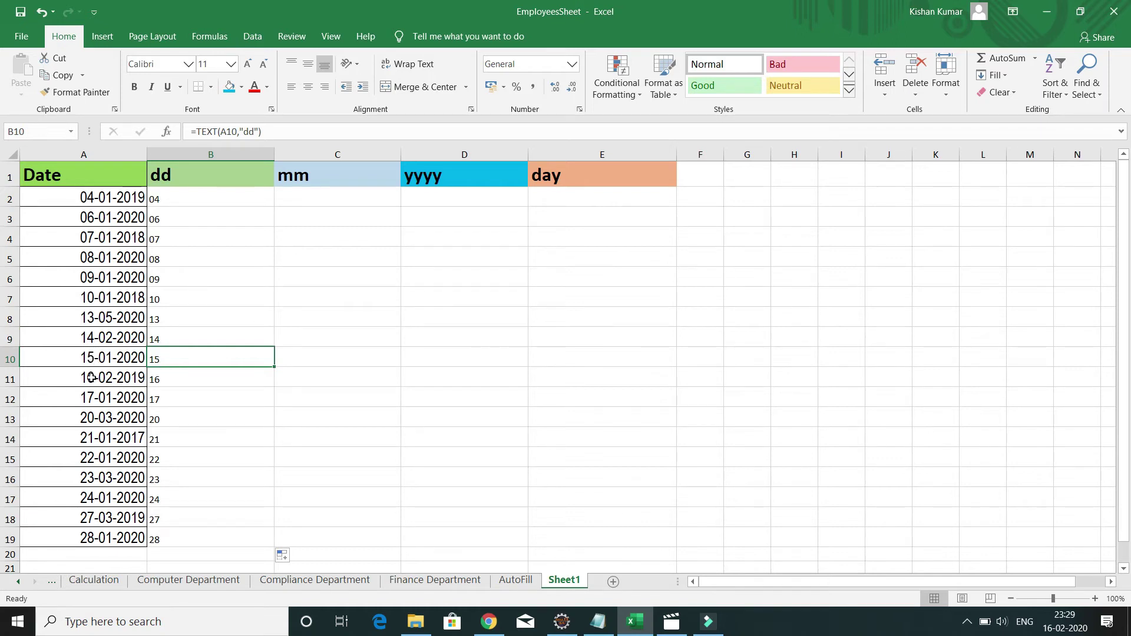
left_click_drag(177, 192, 194, 538)
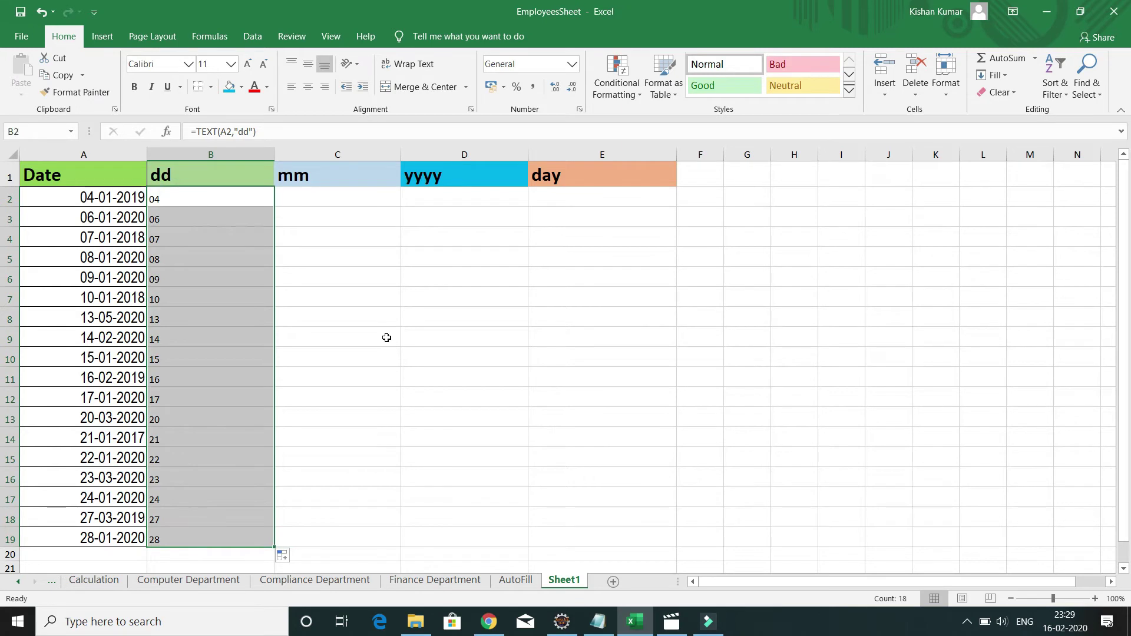
left_click(329, 196)
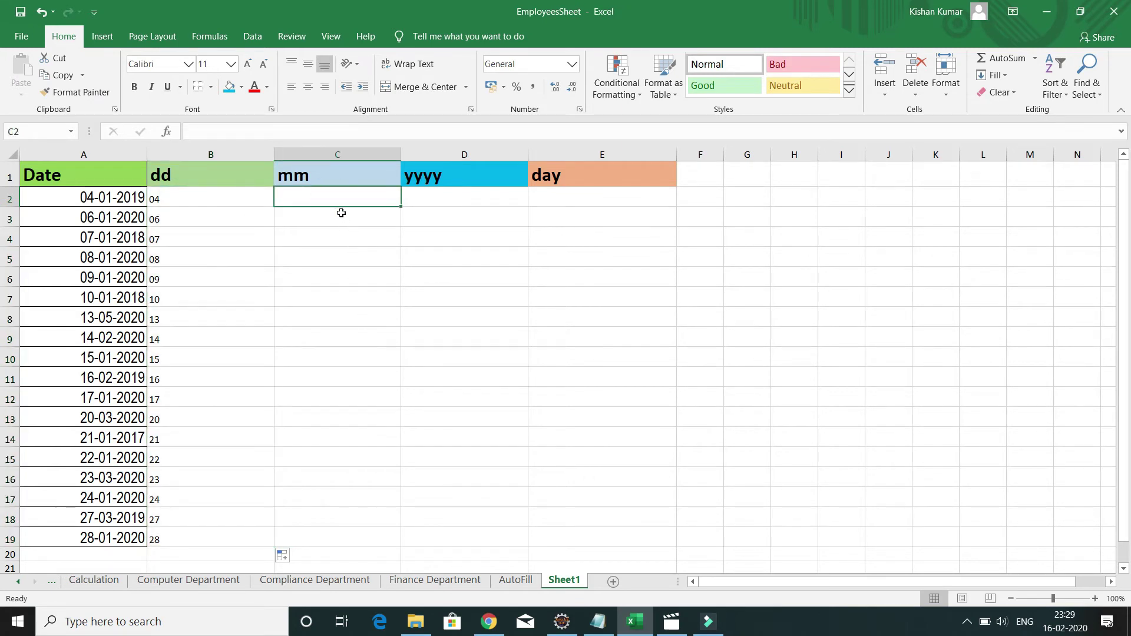
Enter =TEXT(A2,"mm") in C2 and fill it down through C19
type("=")
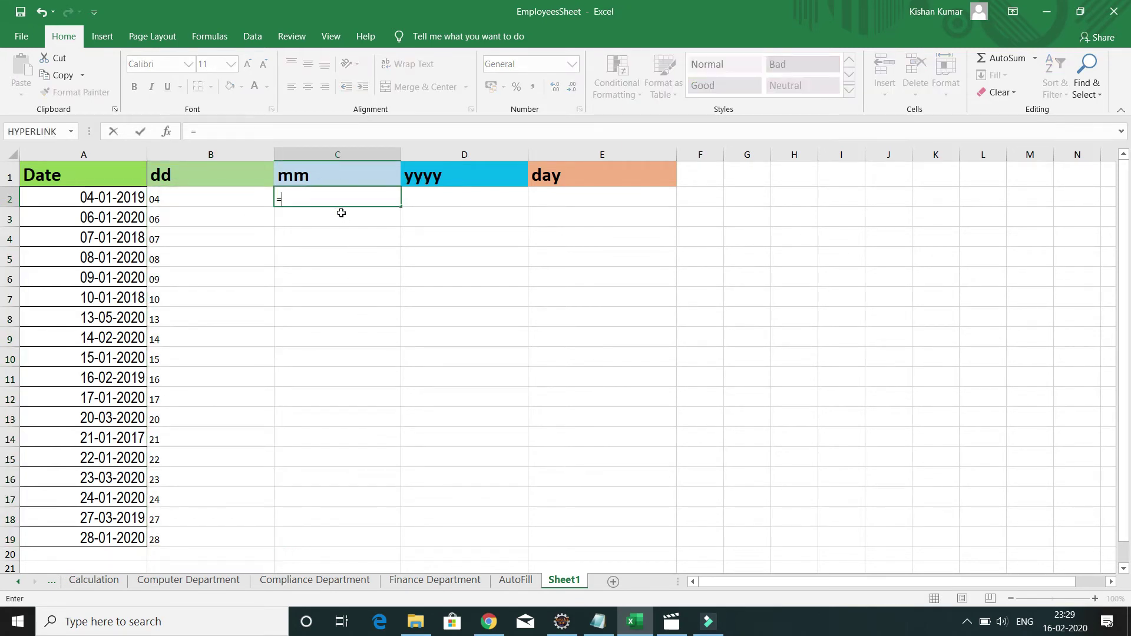
type("text")
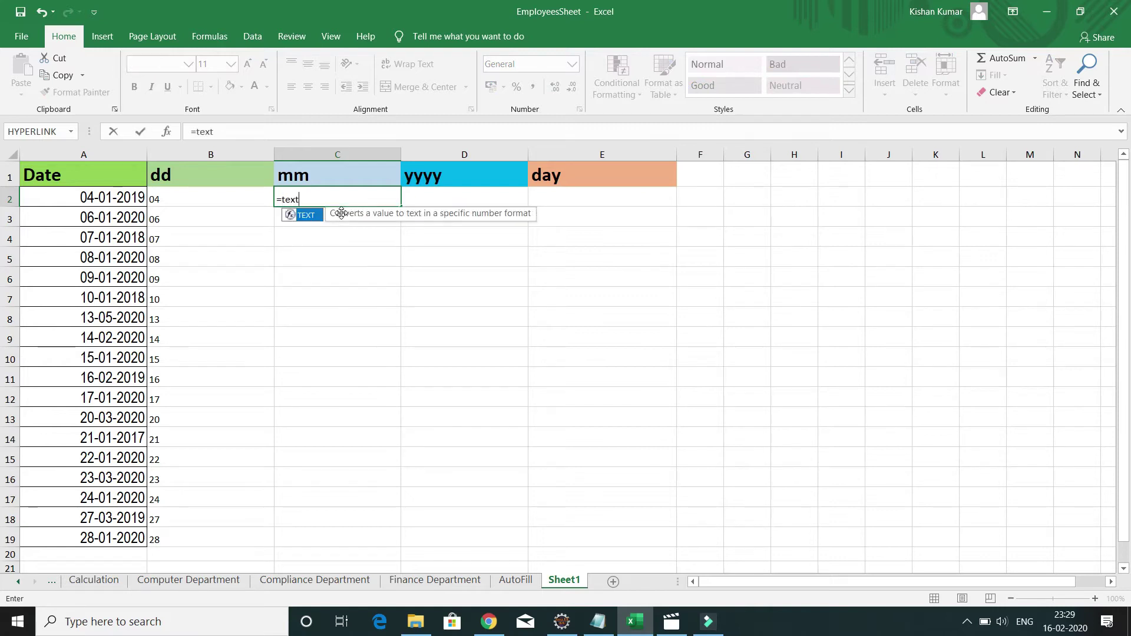
double_click(312, 219)
left_click(118, 200)
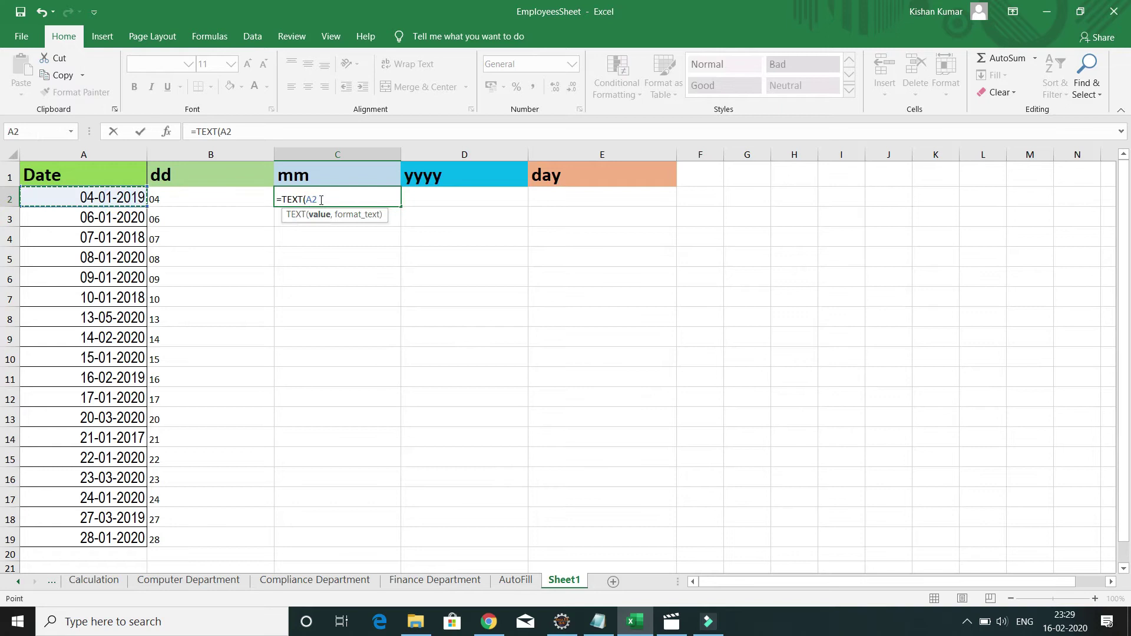
type(",")
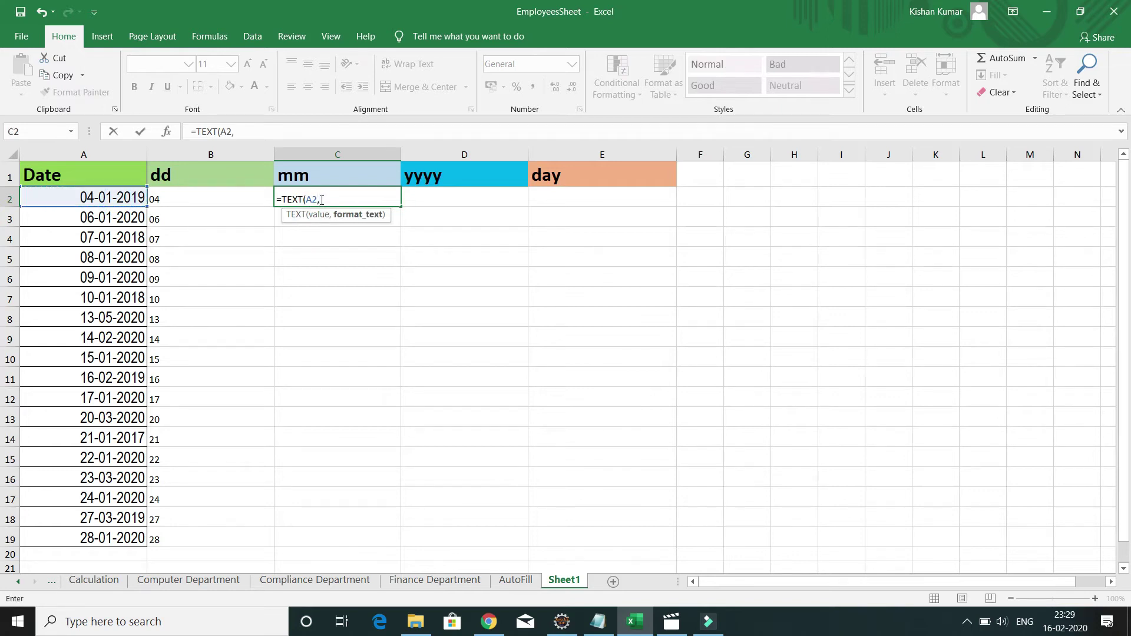
type("mm")
type(")")
key("Return")
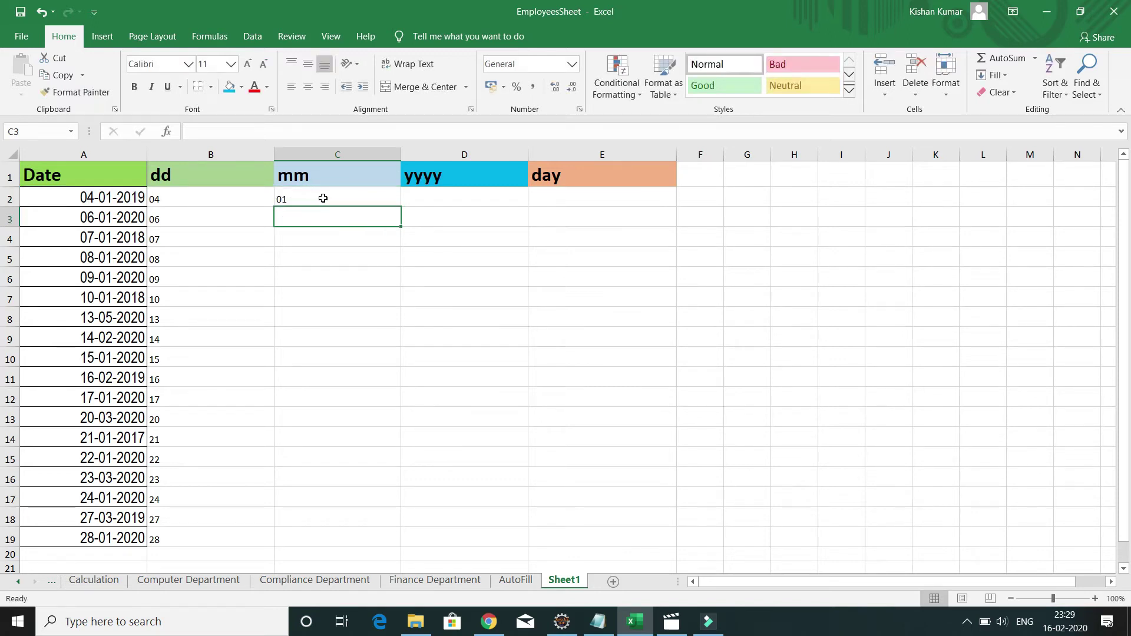
left_click(323, 198)
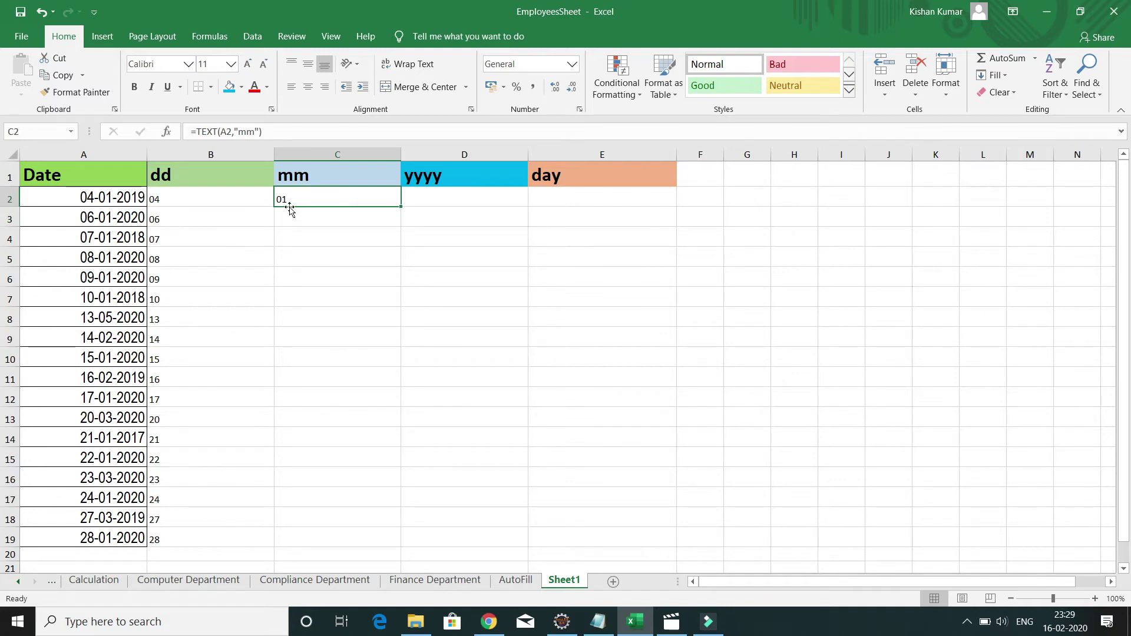
left_click_drag(398, 206, 395, 545)
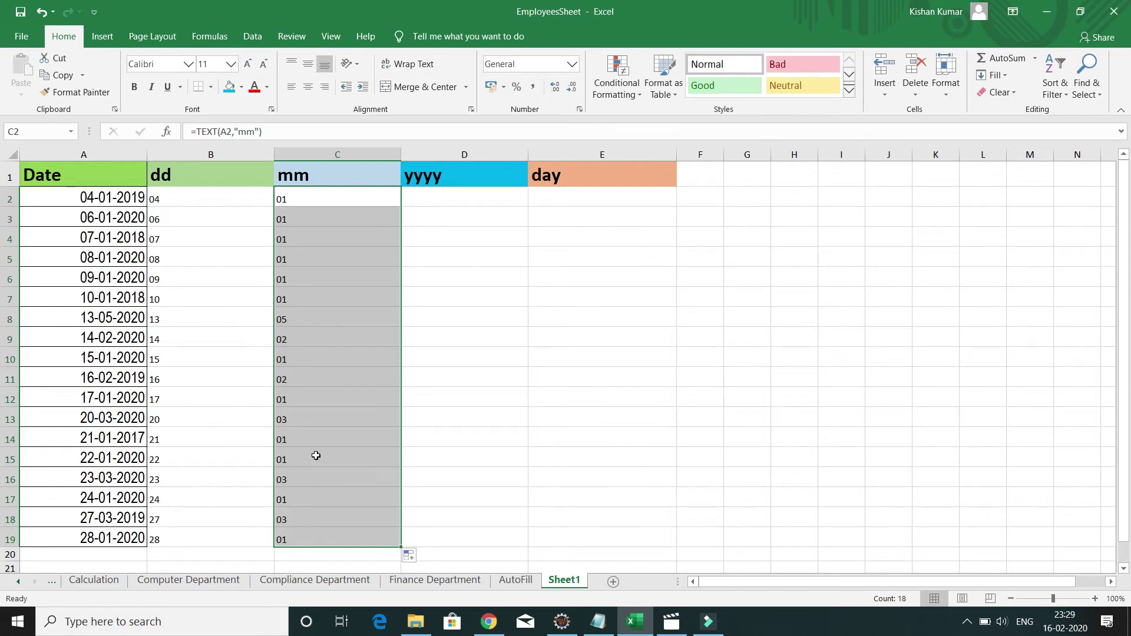
Start D2's year formula as =TEXT(A2,) with an empty format code
left_click(452, 201)
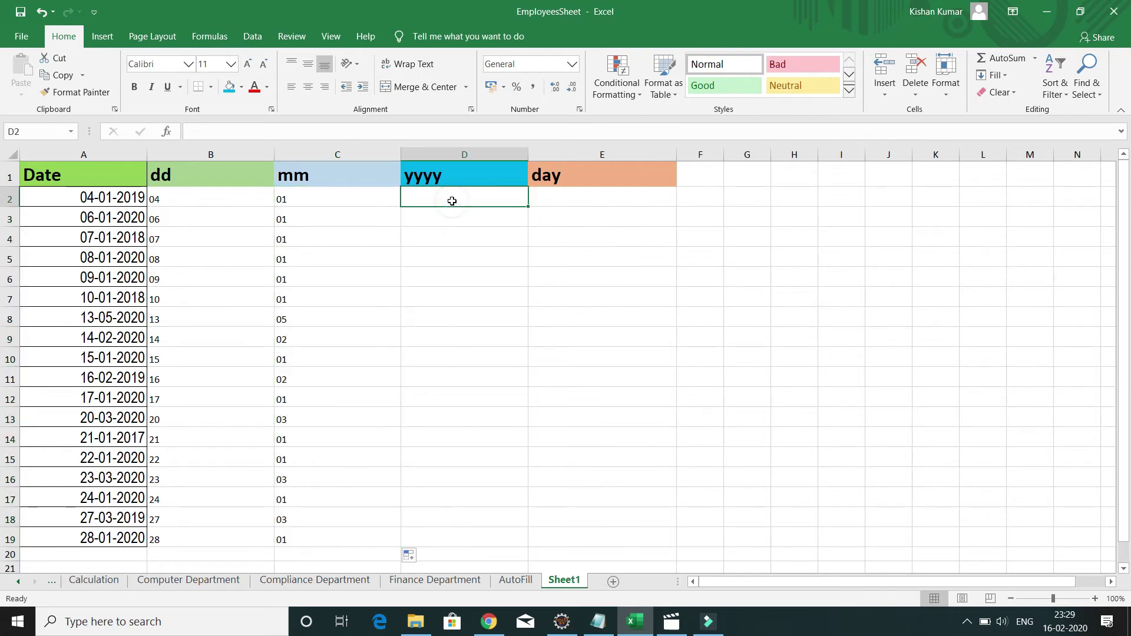
type("=Text")
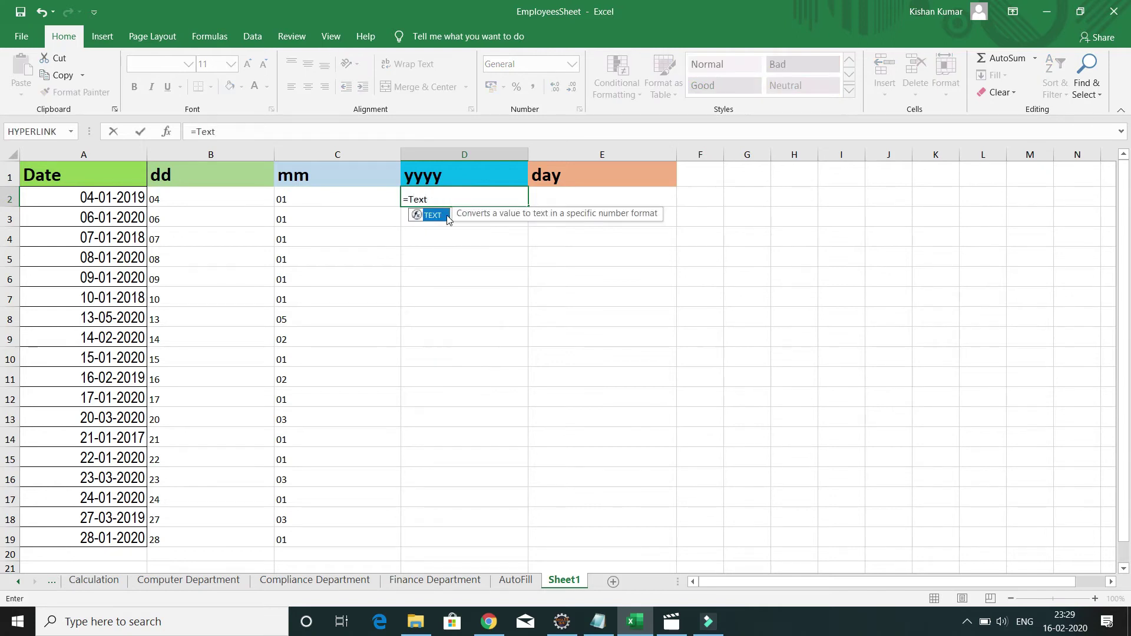
double_click(448, 220)
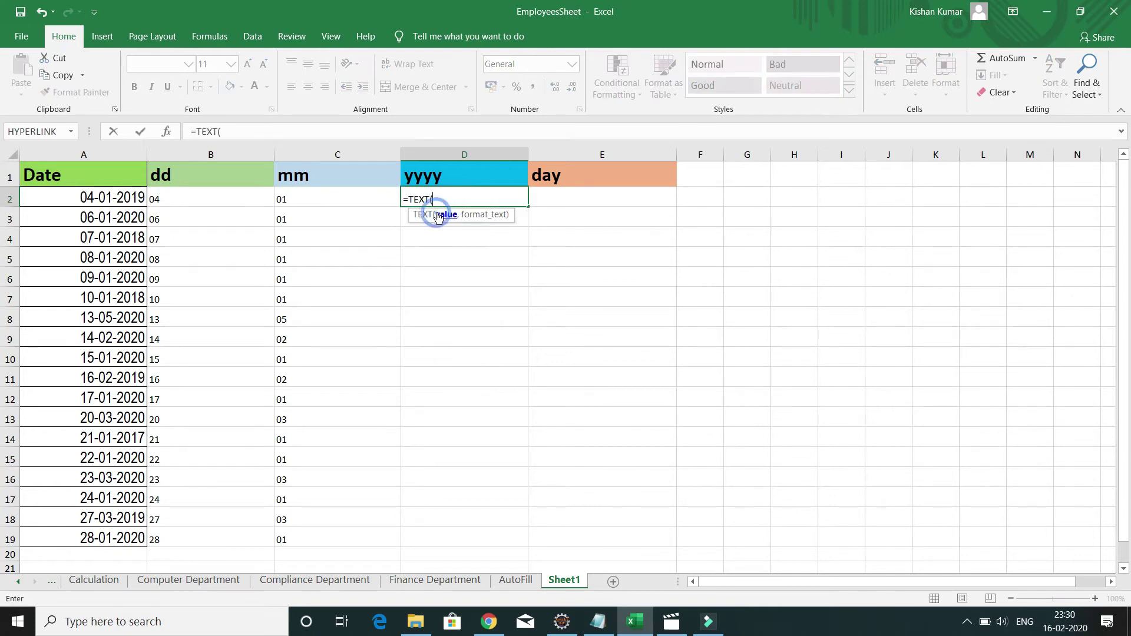
left_click(123, 199)
type(",")
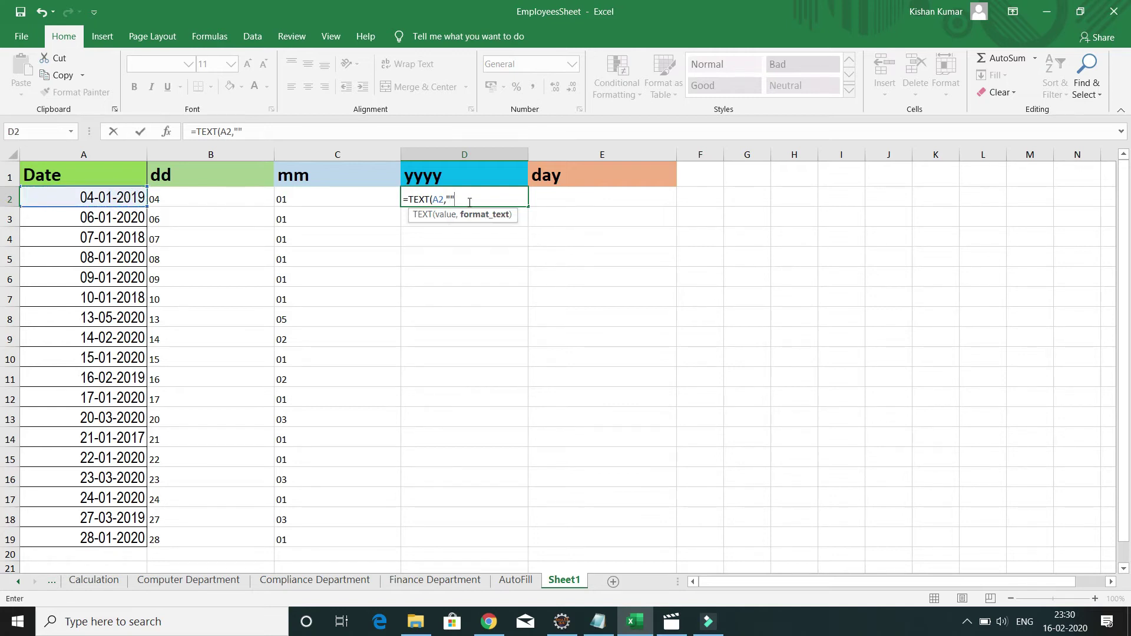
key("Return")
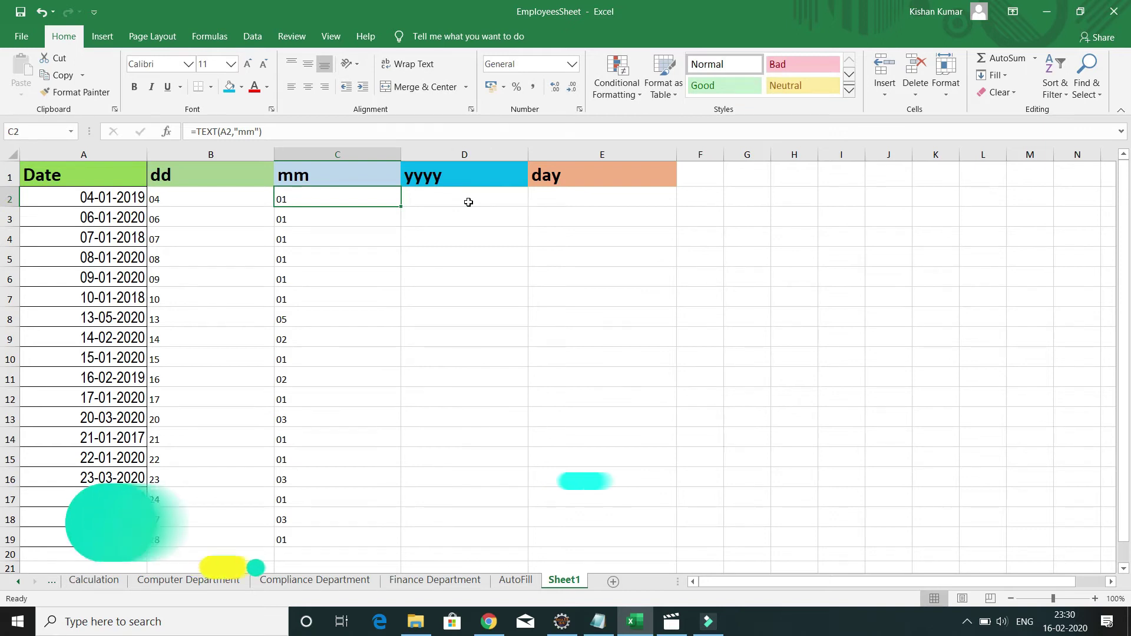
left_click(468, 202)
Change D2's format code to "yy", then to "yyy" so it shows 2019
left_click(235, 130)
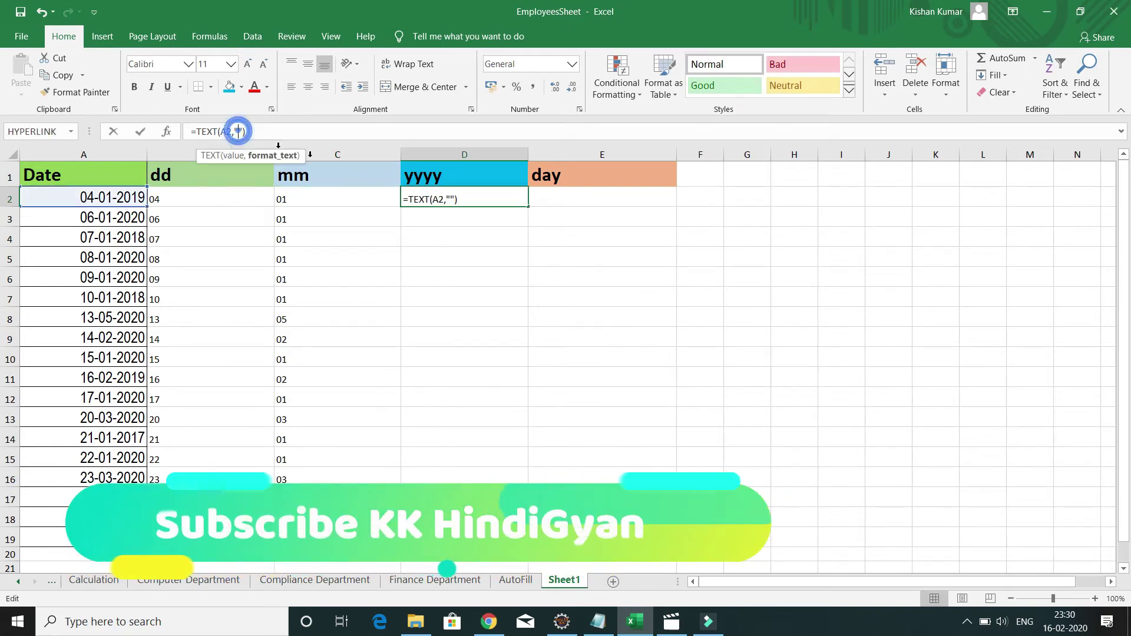
left_click(450, 199)
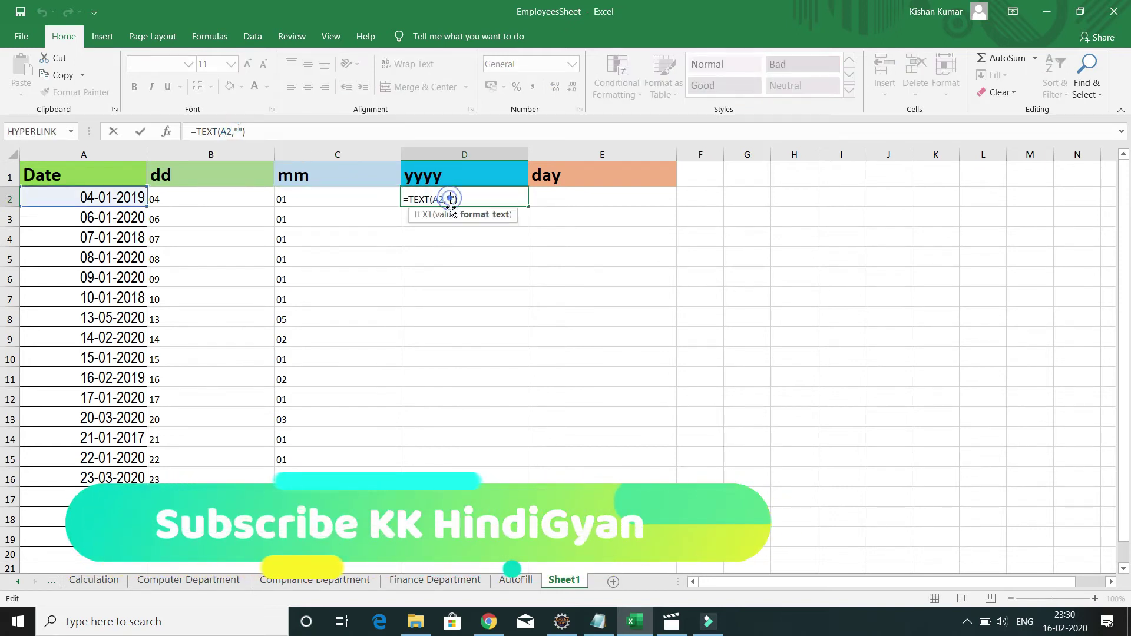
type("yy")
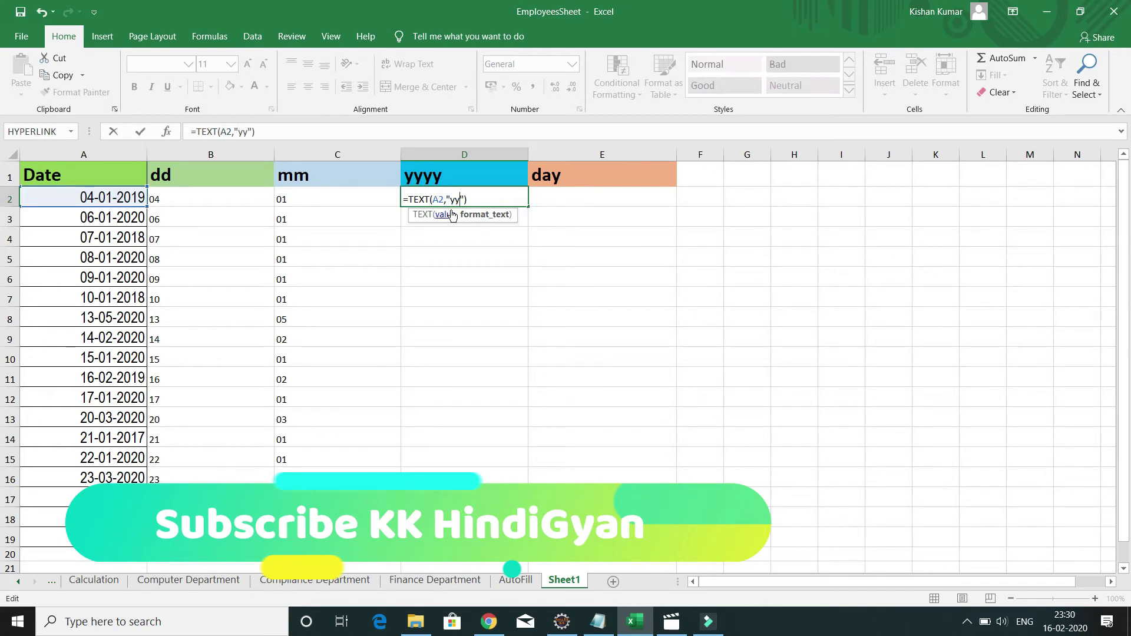
key("Return")
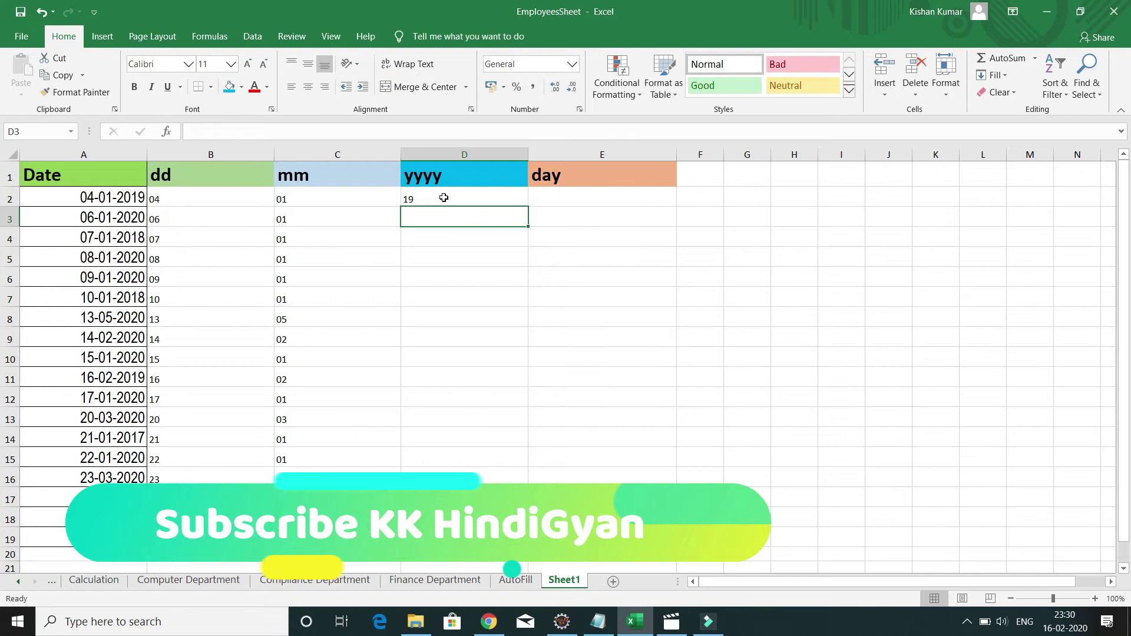
left_click(444, 199)
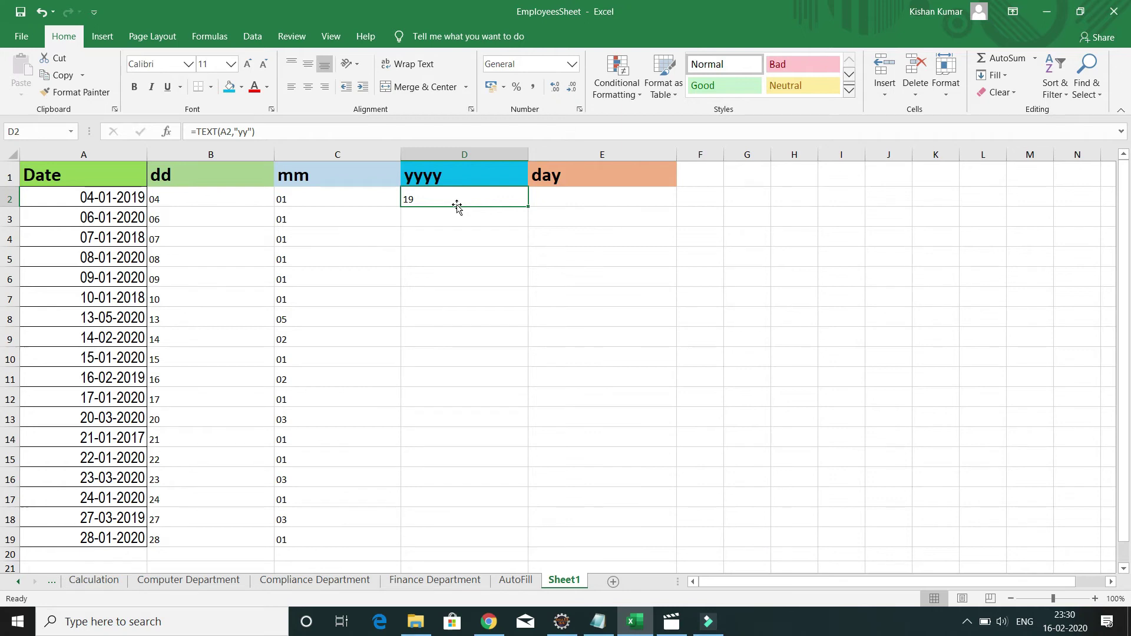
left_click(243, 132)
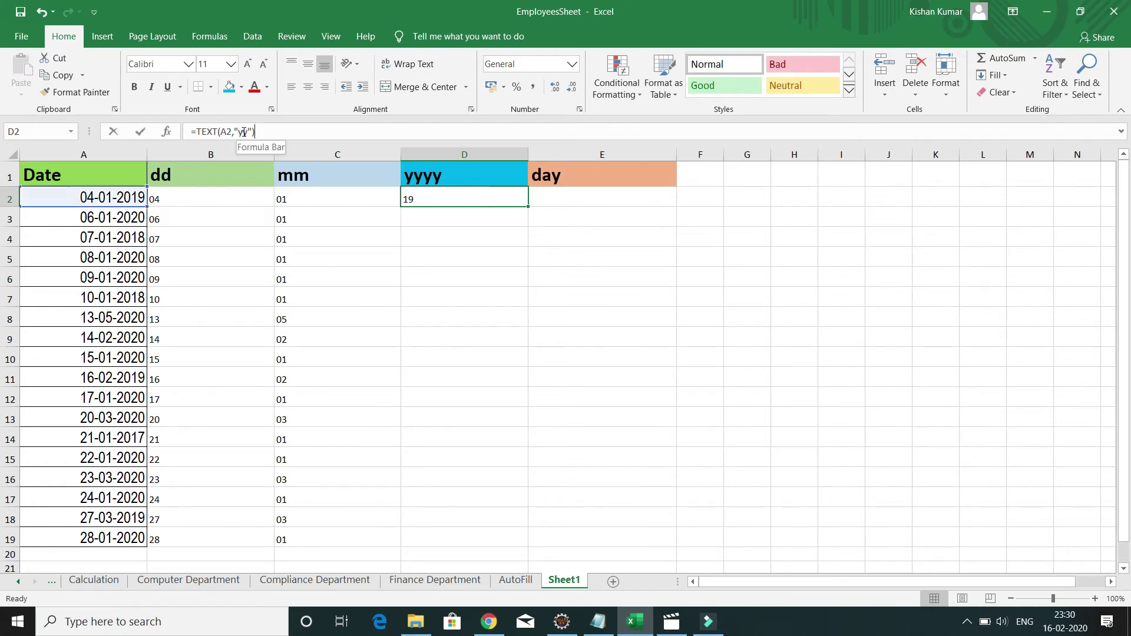
left_click(244, 132)
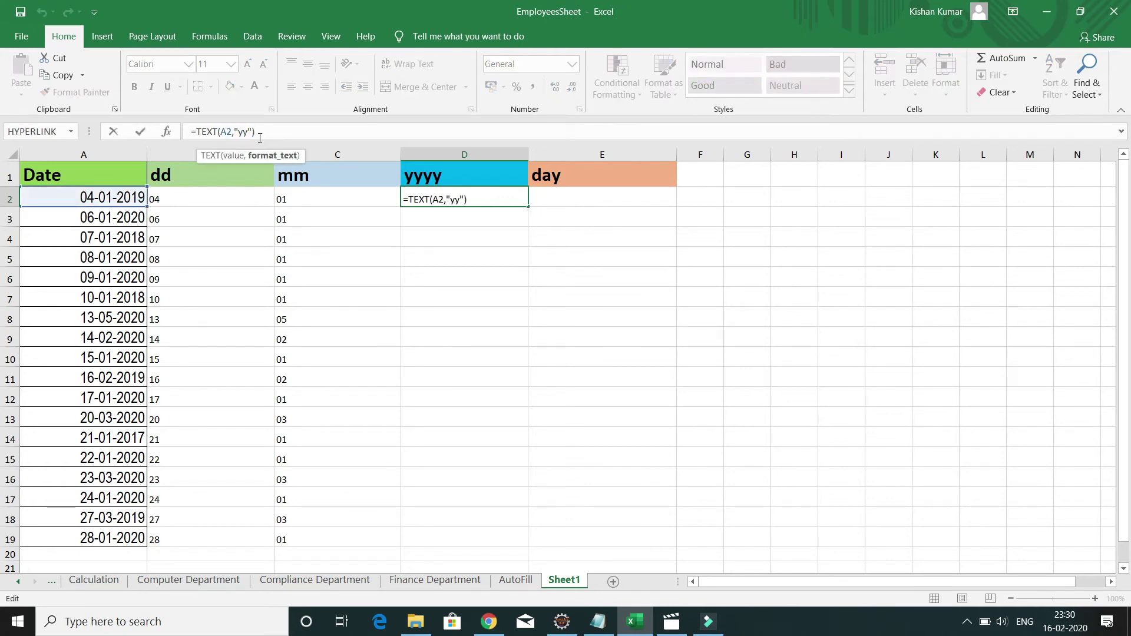
type("y")
key("Return")
Fill D2's year formula down to D19 and clear the extra 1900 value in D20
left_click(430, 196)
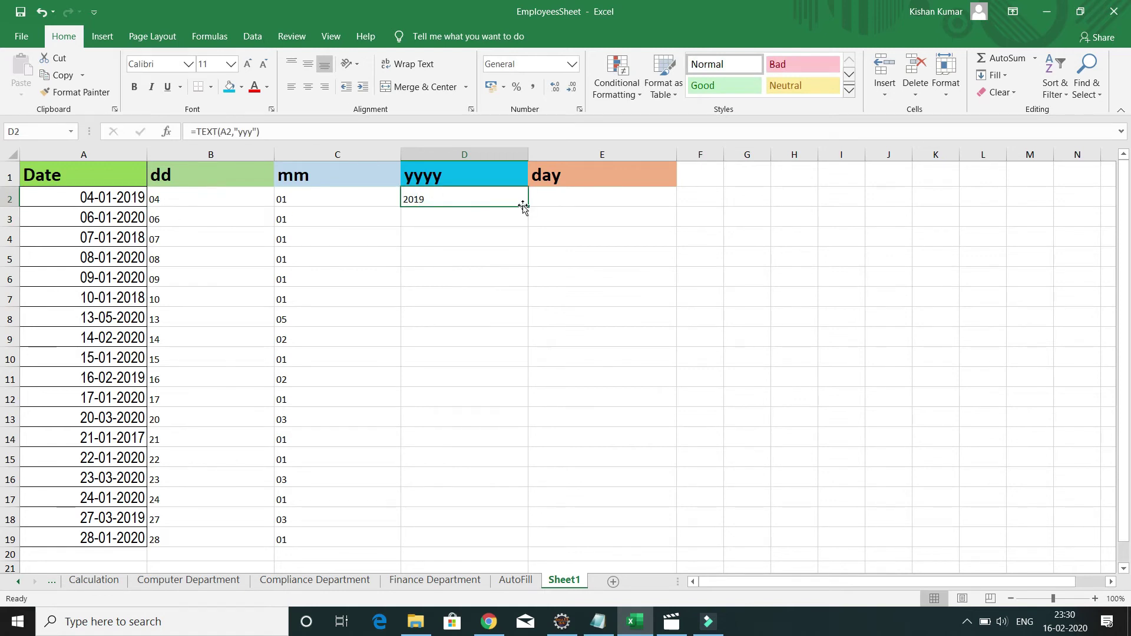
left_click_drag(529, 208, 508, 555)
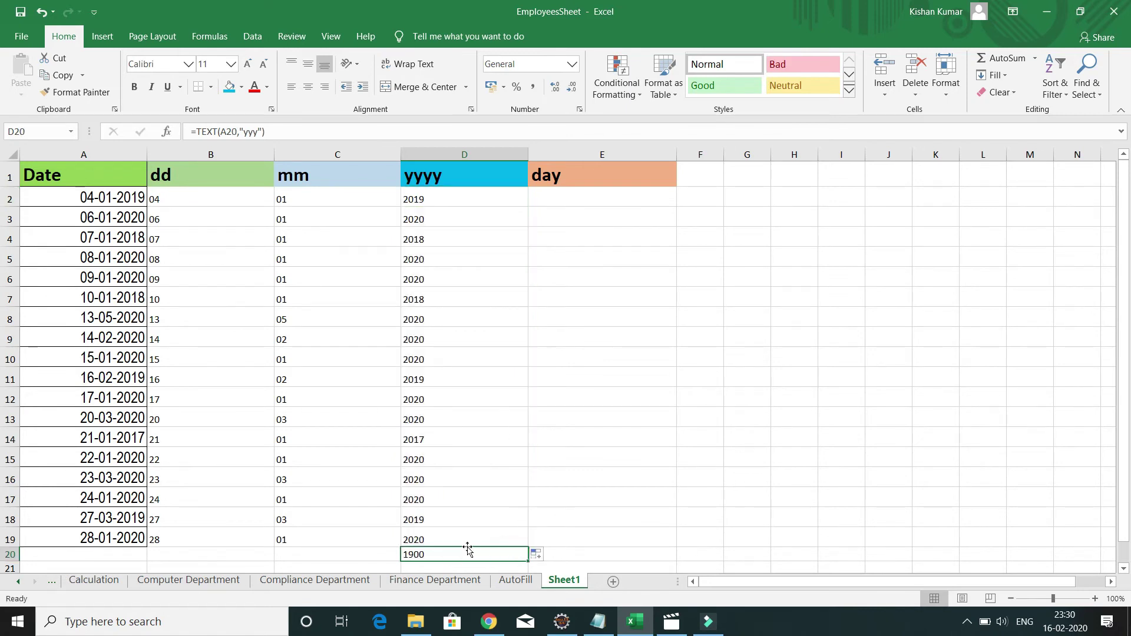
key("Delete")
left_click(467, 536)
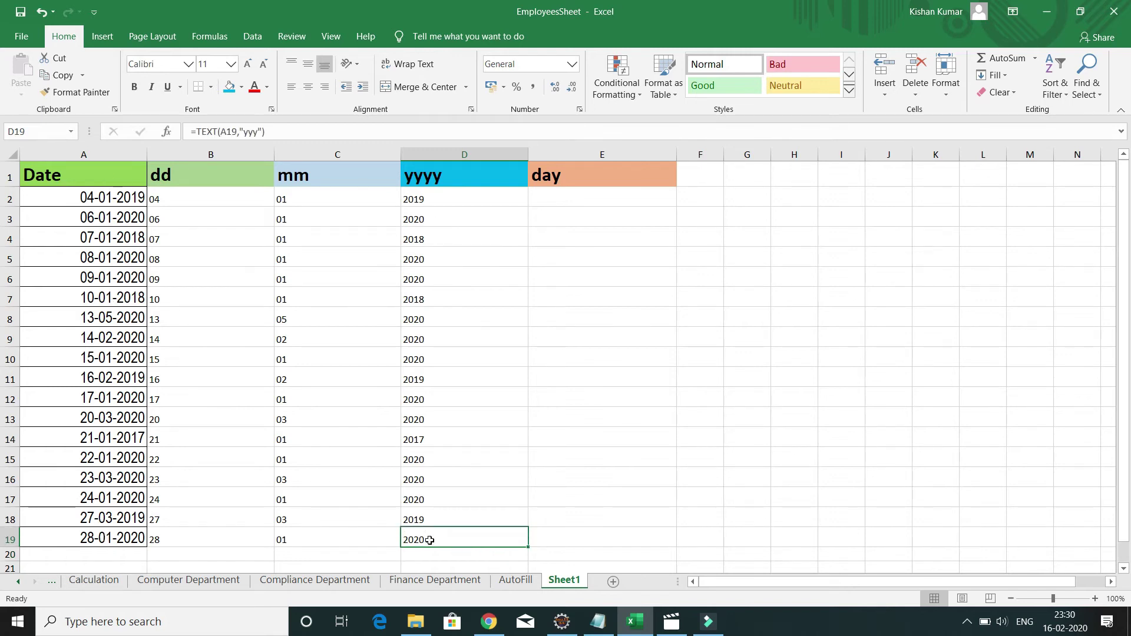
left_click(590, 203)
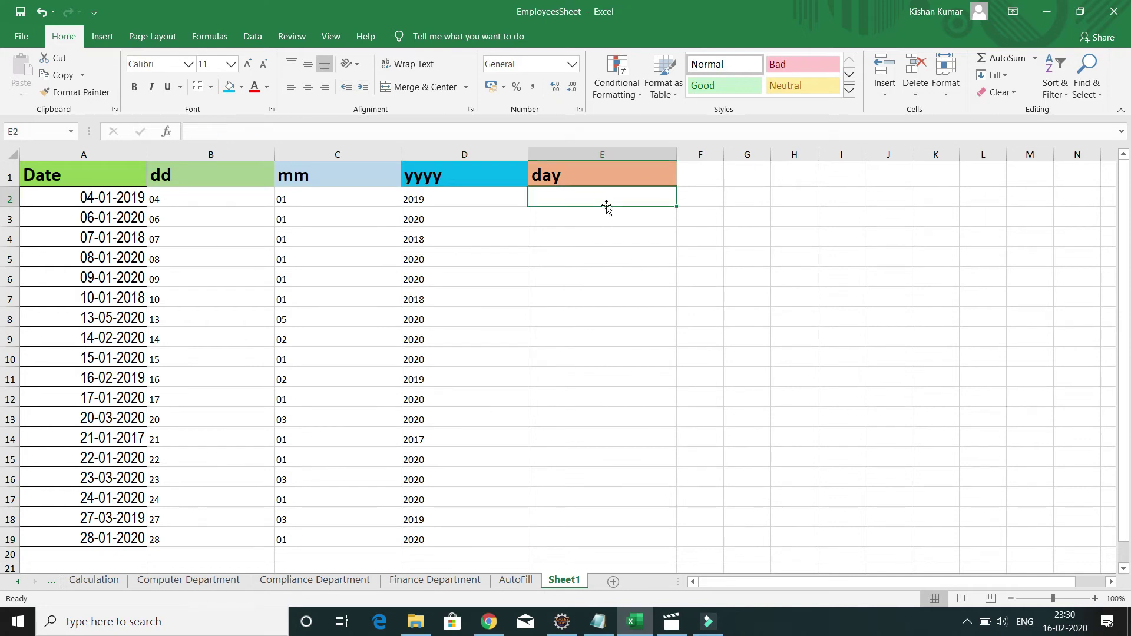
Begin E2's formula as =TEXT(A2, and compare it with D2's year formula
type("=Tex")
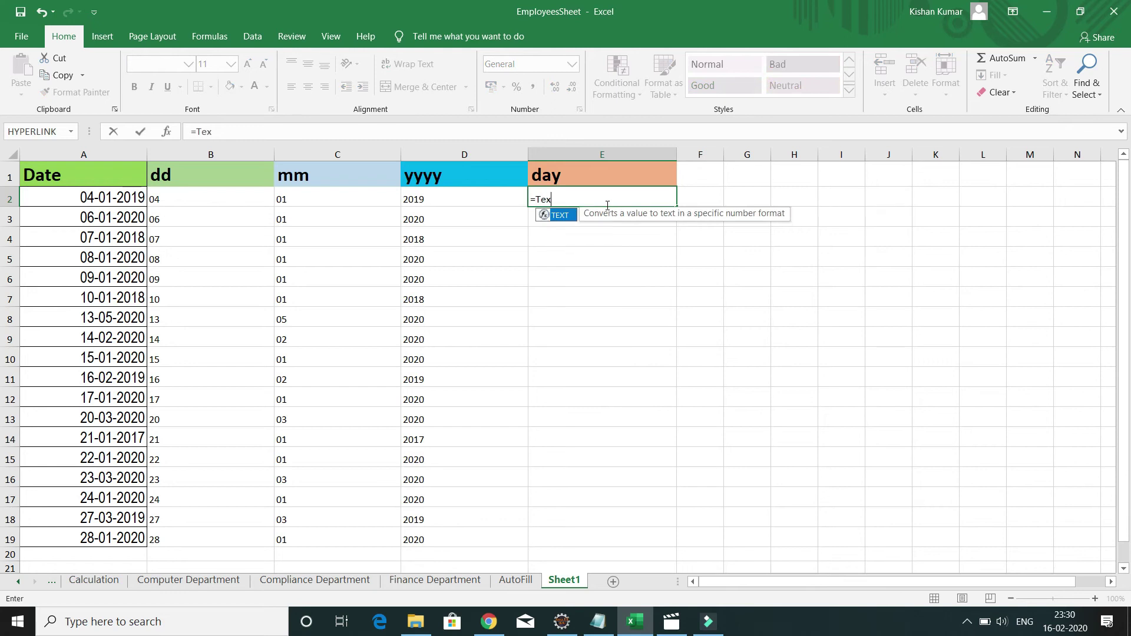
double_click(565, 217)
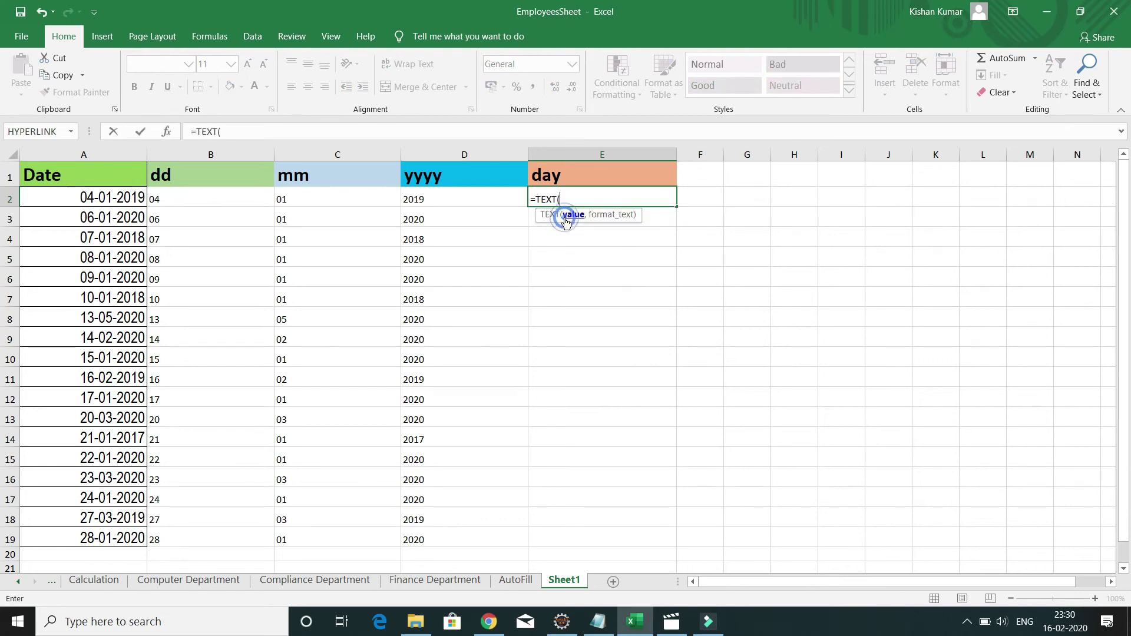
left_click(120, 199)
type(",")
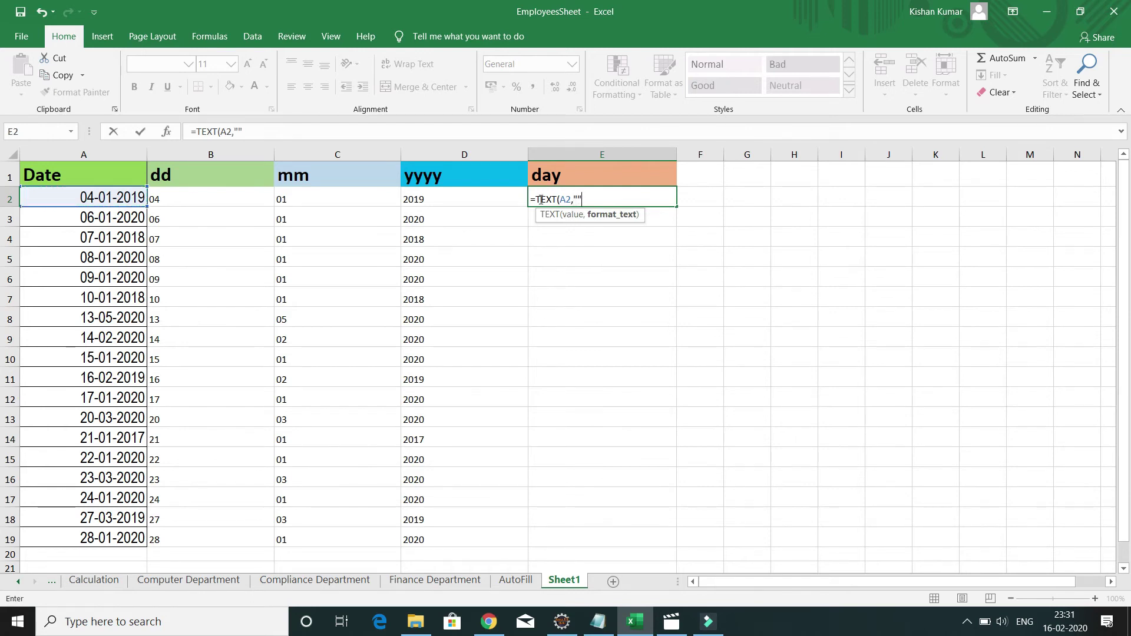
key("Escape")
key("Left")
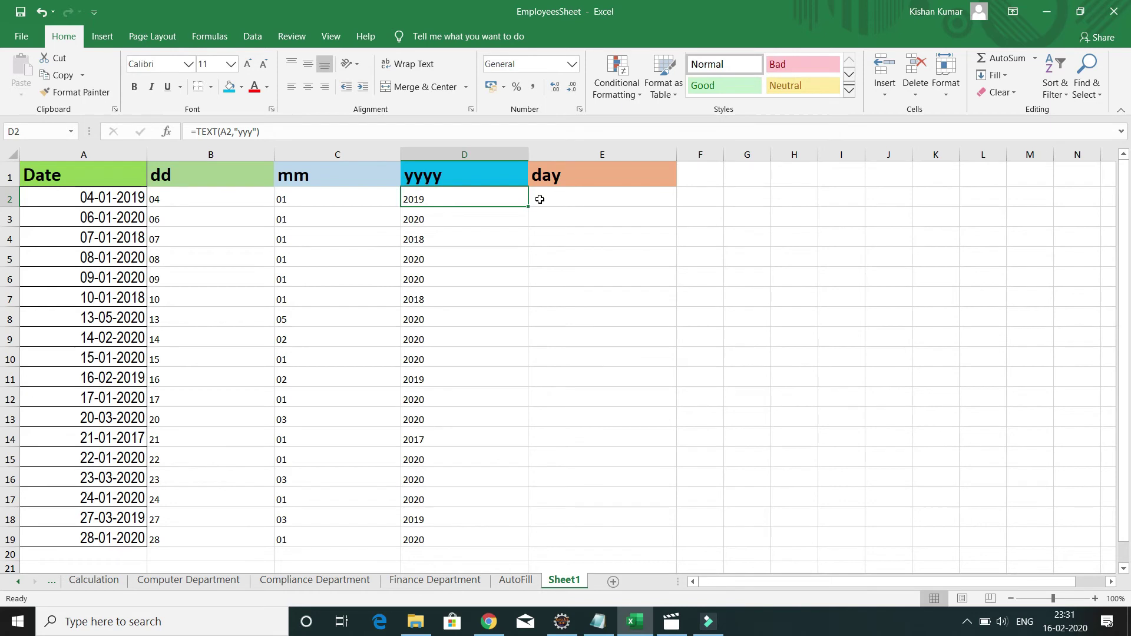
Complete E2 as =TEXT(A2,"ddd") so it shows Fri, then check it against A2
left_click(539, 199)
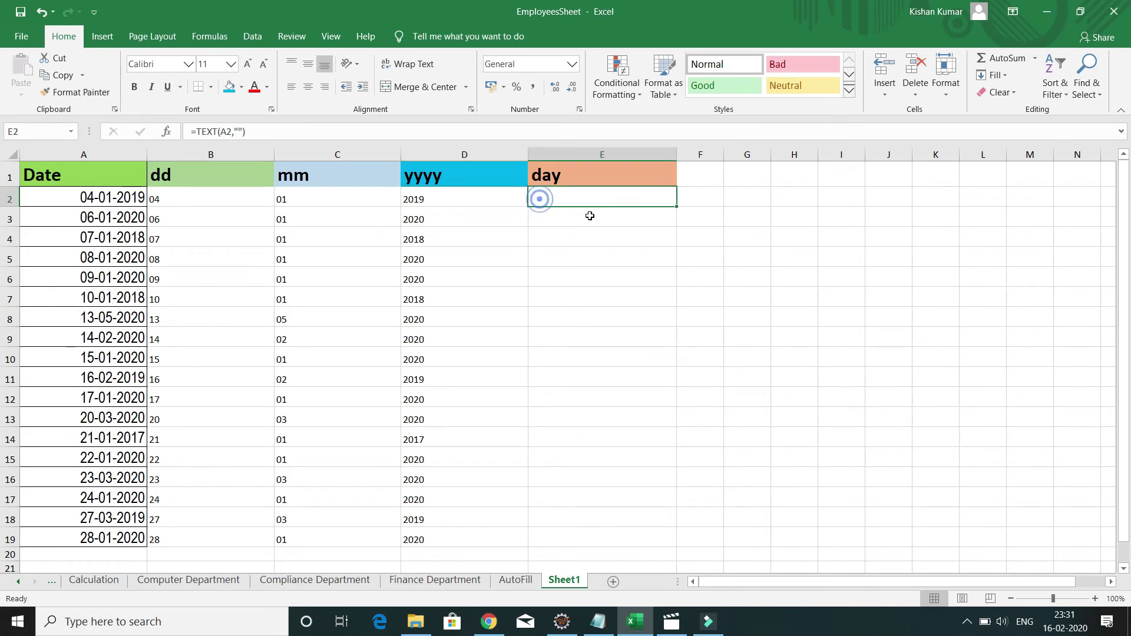
left_click(240, 133)
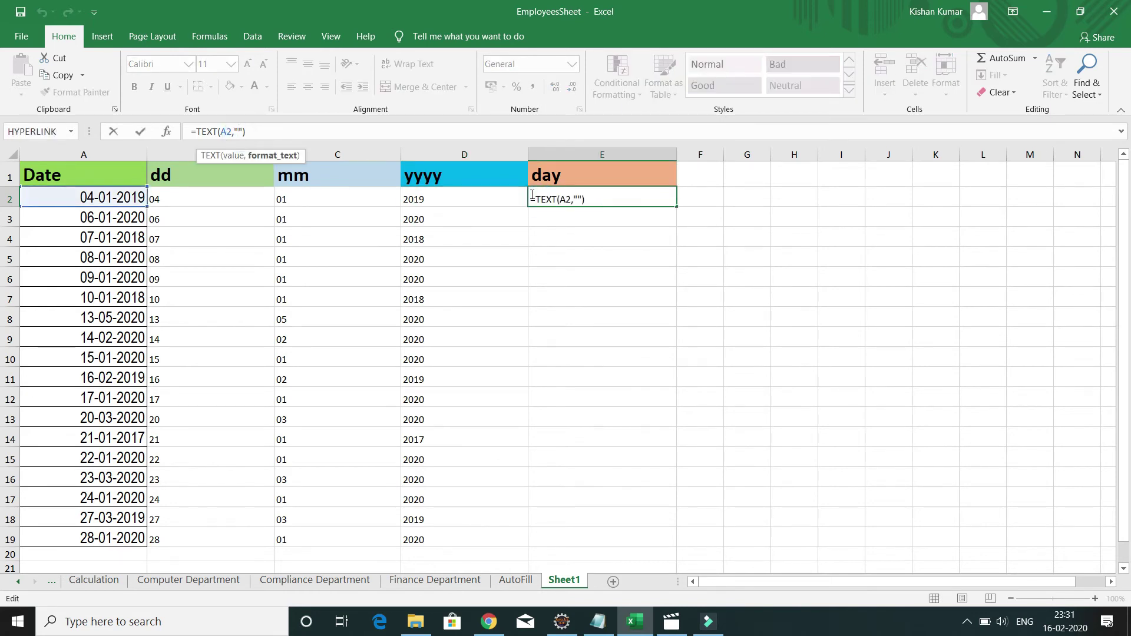
type("ddd")
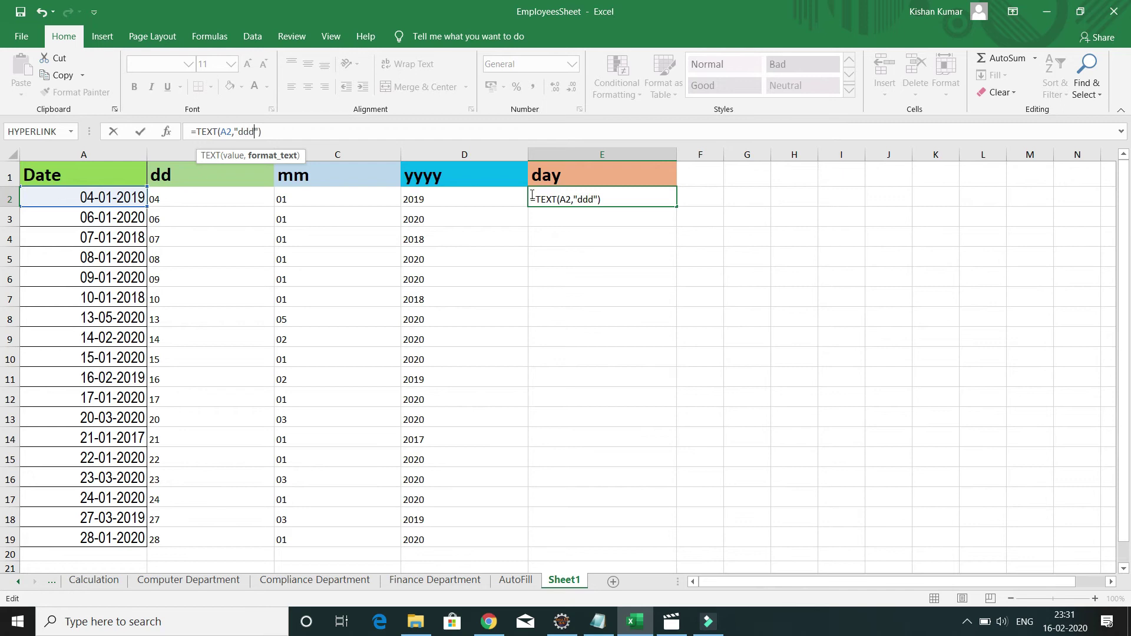
key("Return")
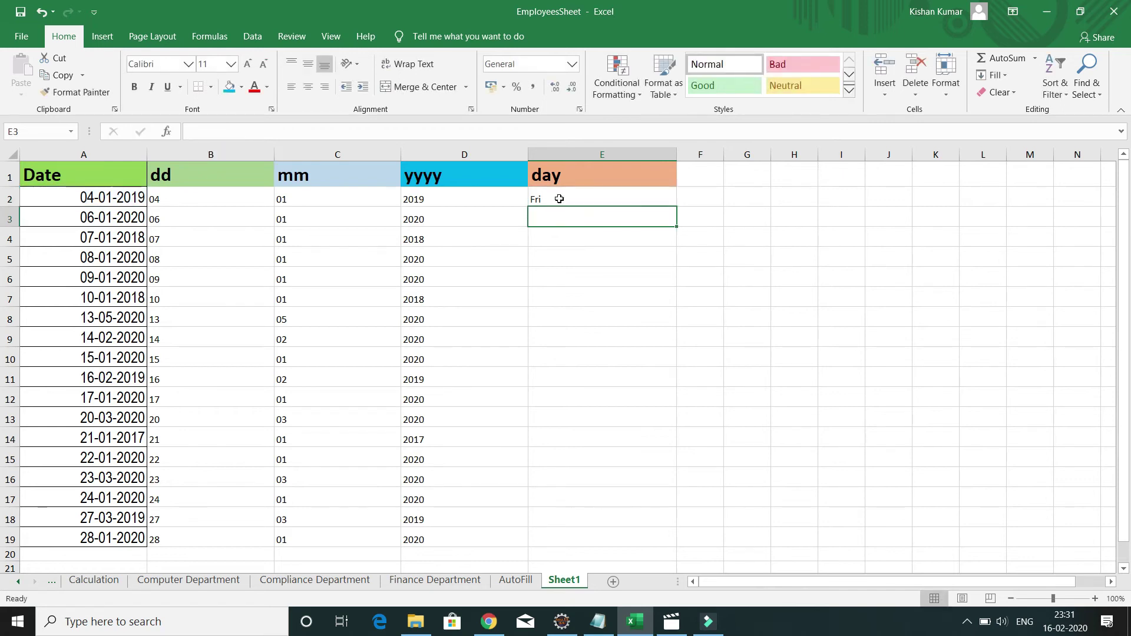
left_click(558, 198)
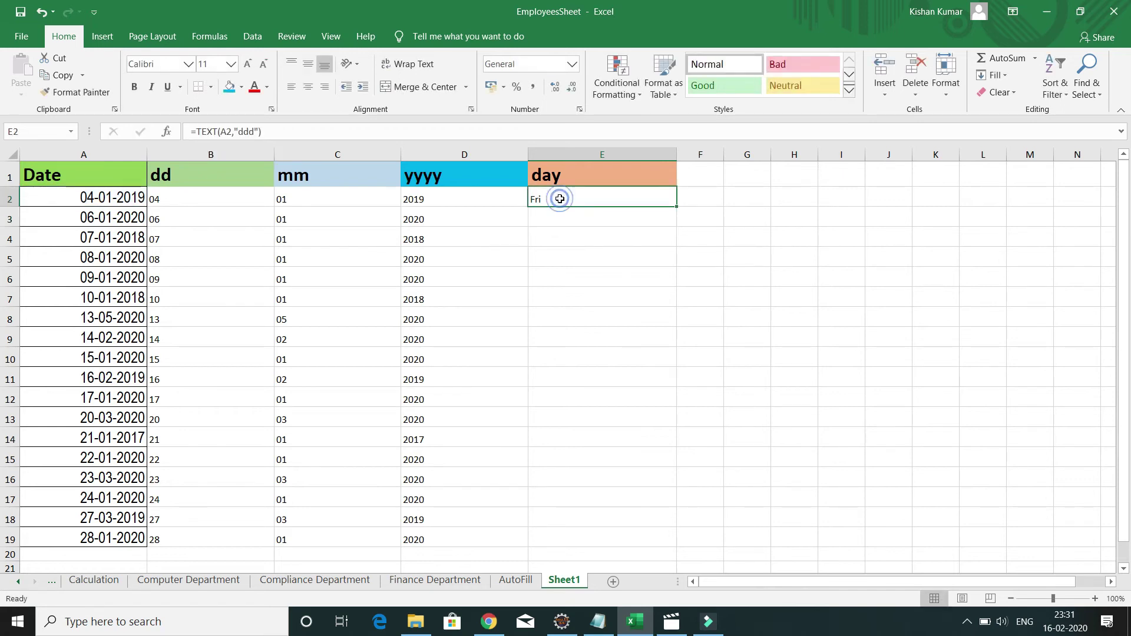
left_click(108, 199)
left_click(565, 196)
Change E2's format to "dddd" and fill the full weekday names down to E19
left_click(244, 131)
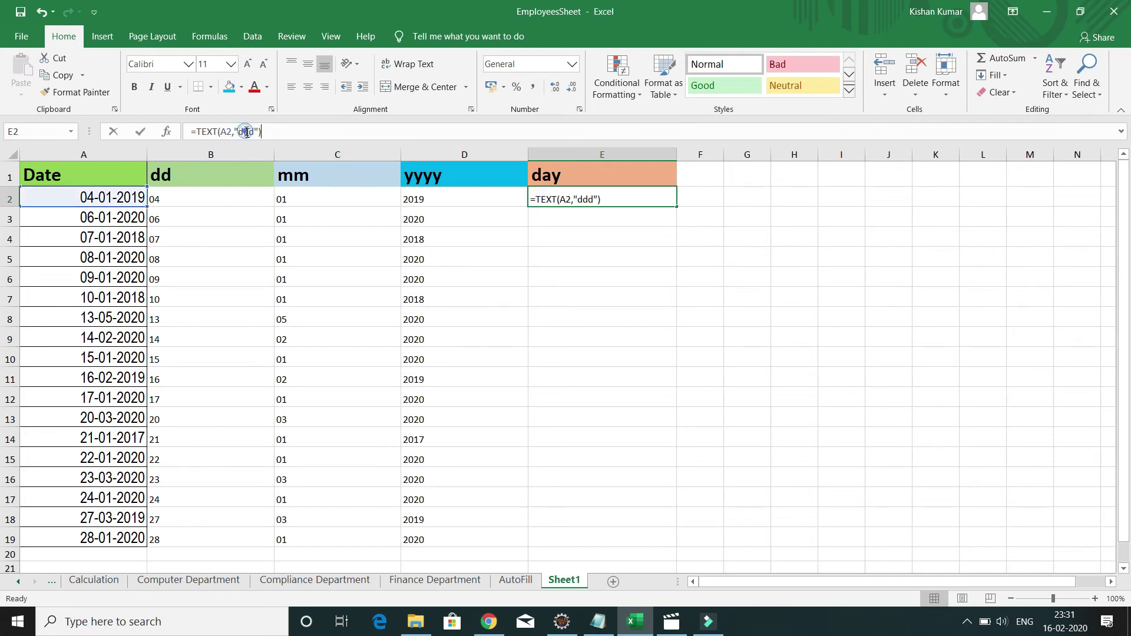
type("d")
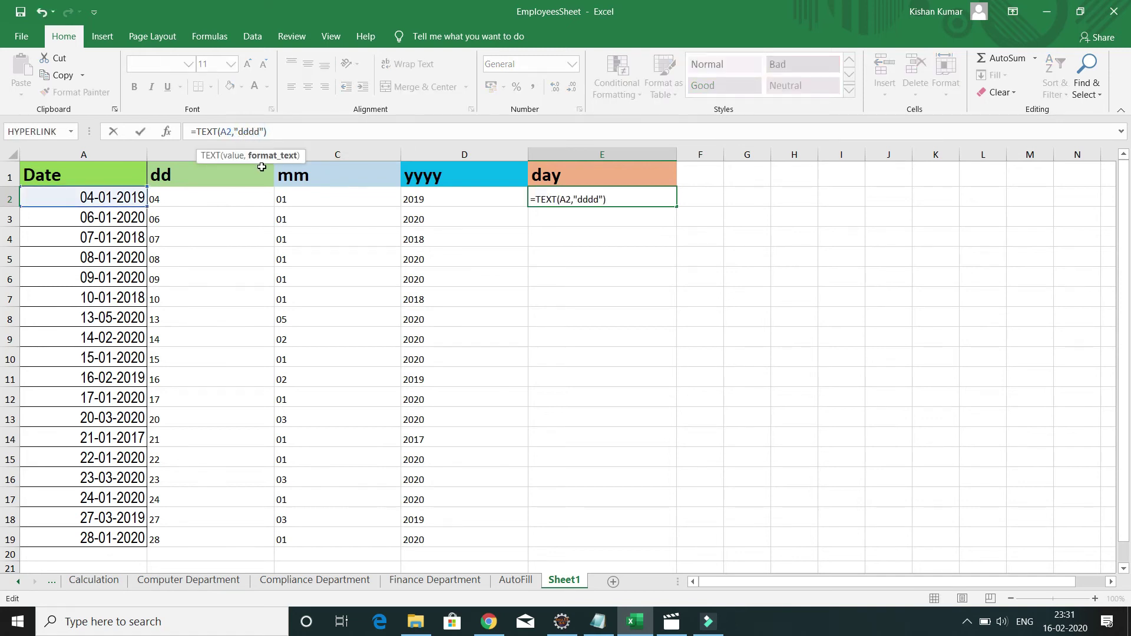
key("Return")
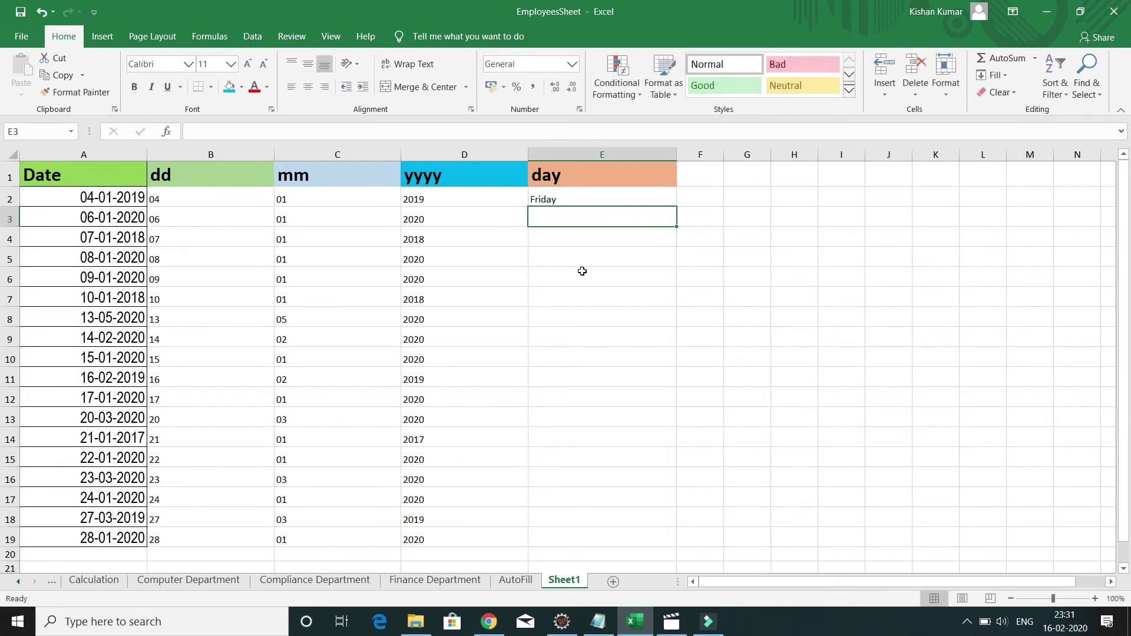
left_click(565, 196)
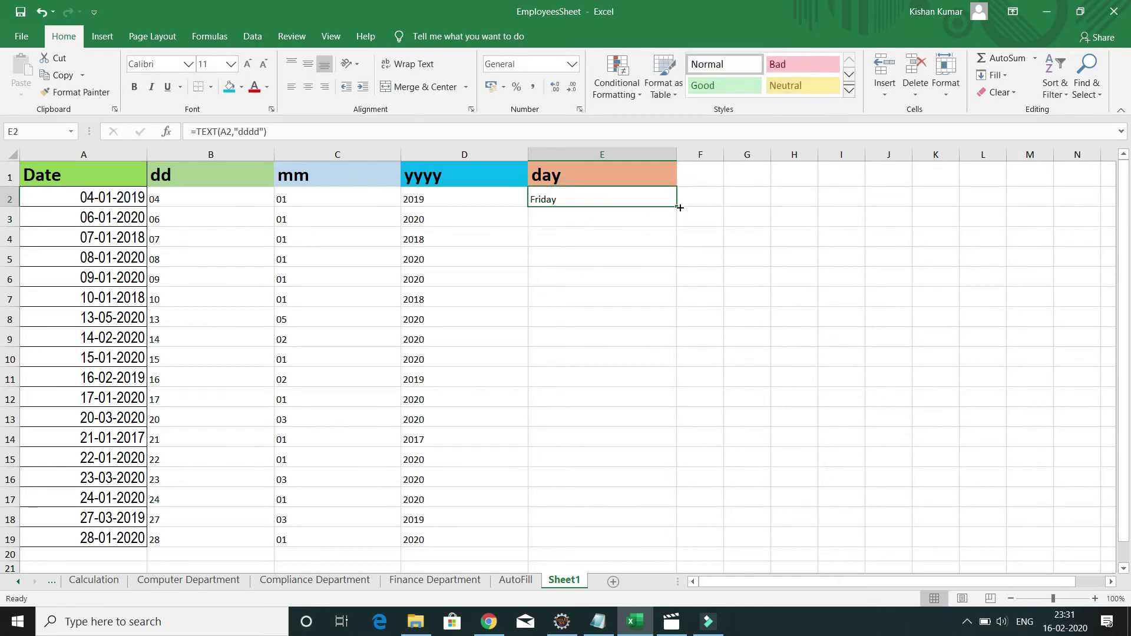
left_click_drag(676, 206, 676, 539)
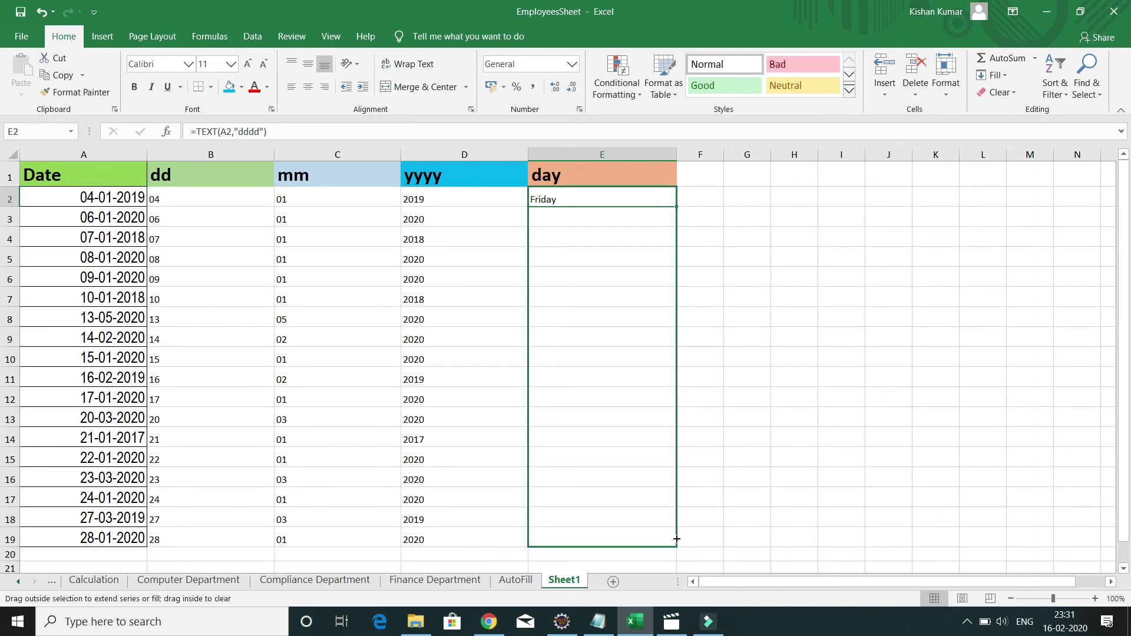
left_click_drag(676, 539, 676, 539)
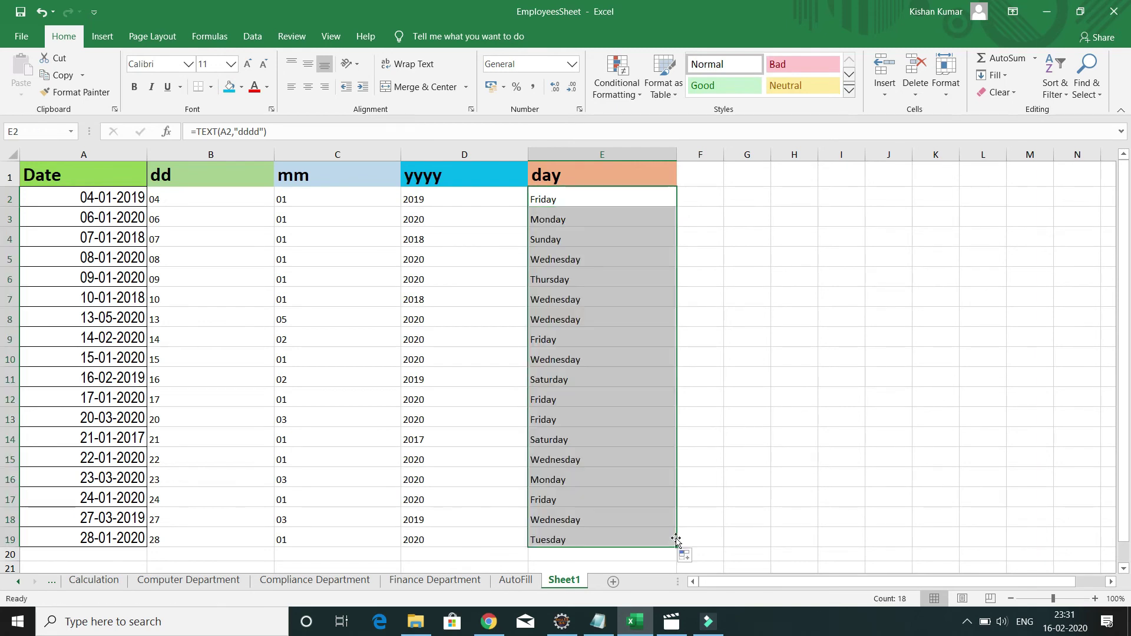
Check the weekdays against dates like 06-01-2020 and 14-02-2020 in column A
left_click(103, 199)
left_click(106, 278)
left_click(113, 332)
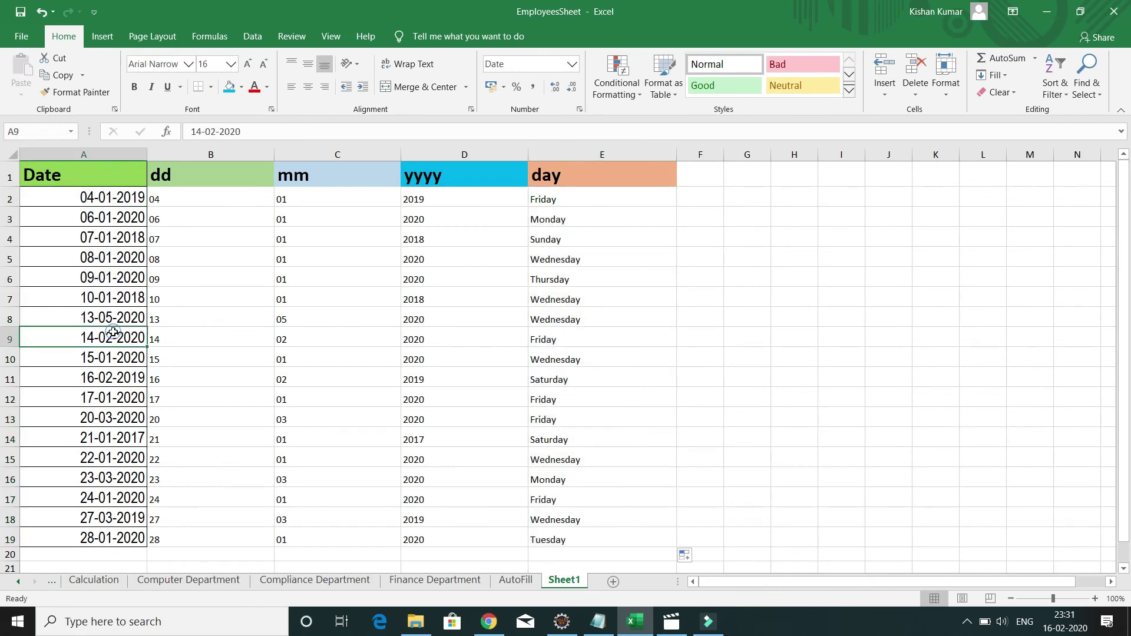
left_click(92, 223)
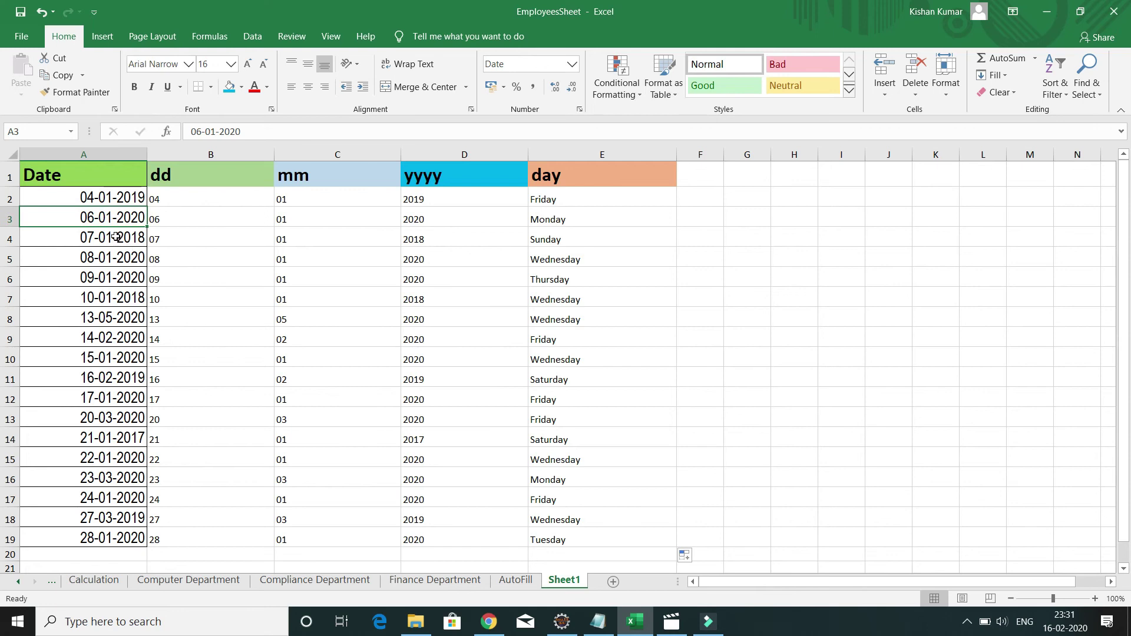
left_click(558, 200)
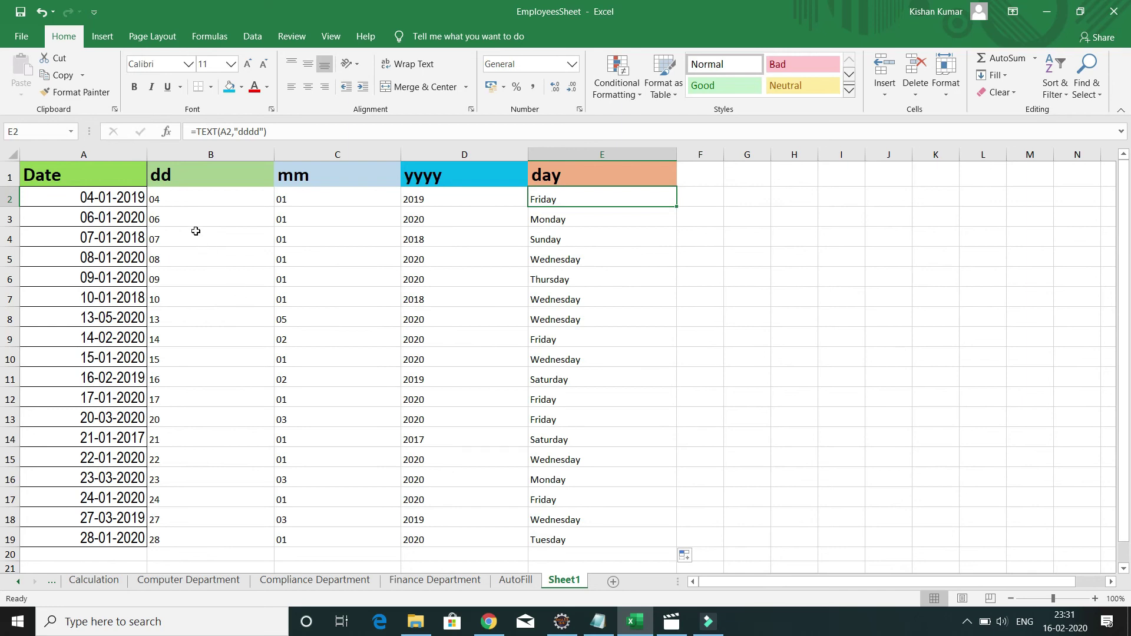
Select A2:E19 and set its font size to 16
left_click_drag(213, 203, 614, 534)
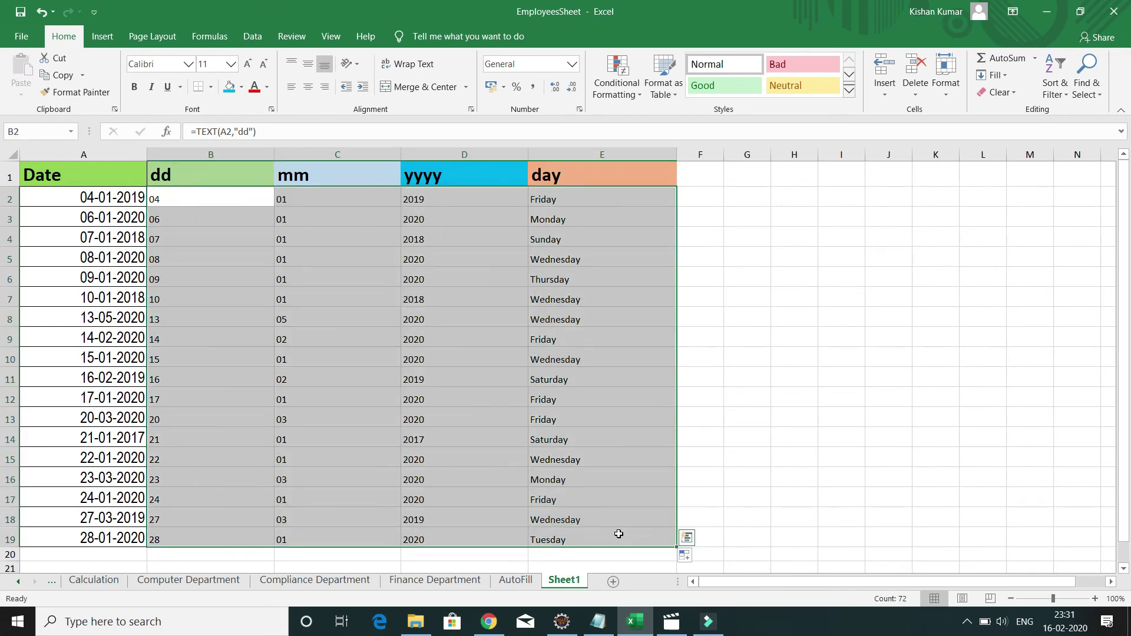
left_click(68, 198)
left_click_drag(68, 198, 642, 538)
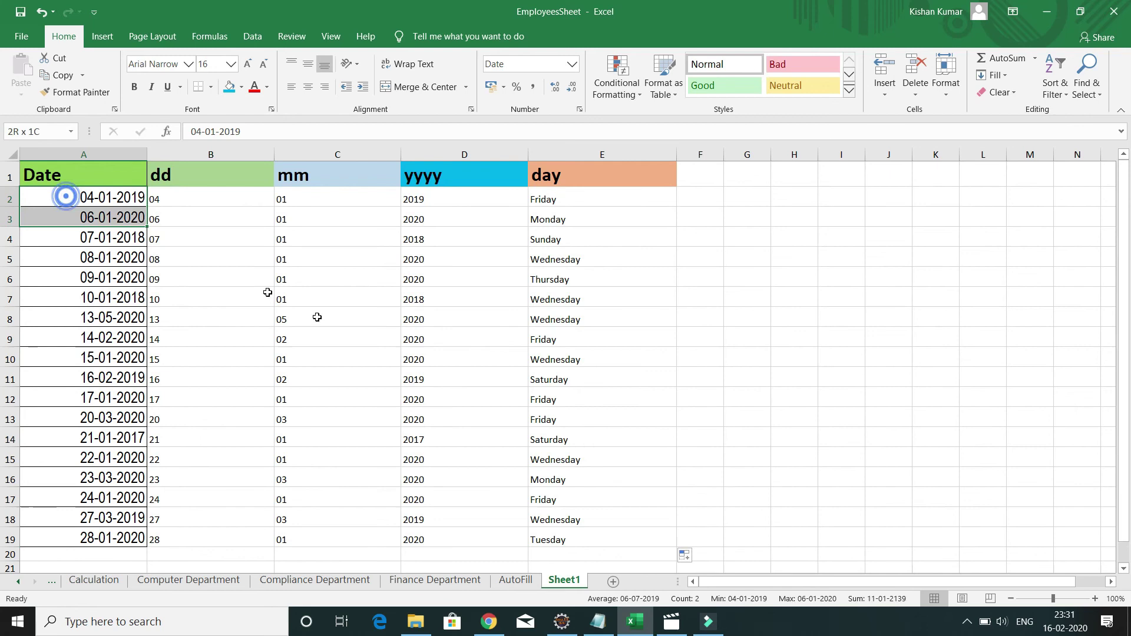
left_click(189, 66)
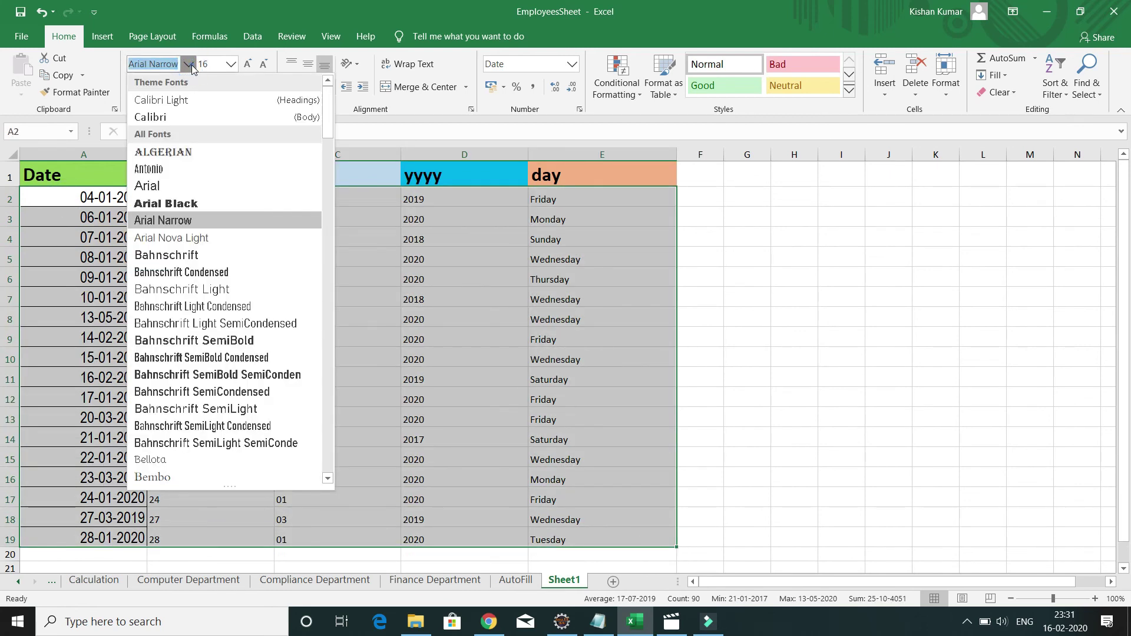
left_click(189, 66)
left_click(230, 65)
left_click(207, 169)
scroll(519, 292, "down", 2)
scroll(518, 293, "up", 2)
Inspect the enlarged mm and yyyy values against the Date column
left_click(442, 288)
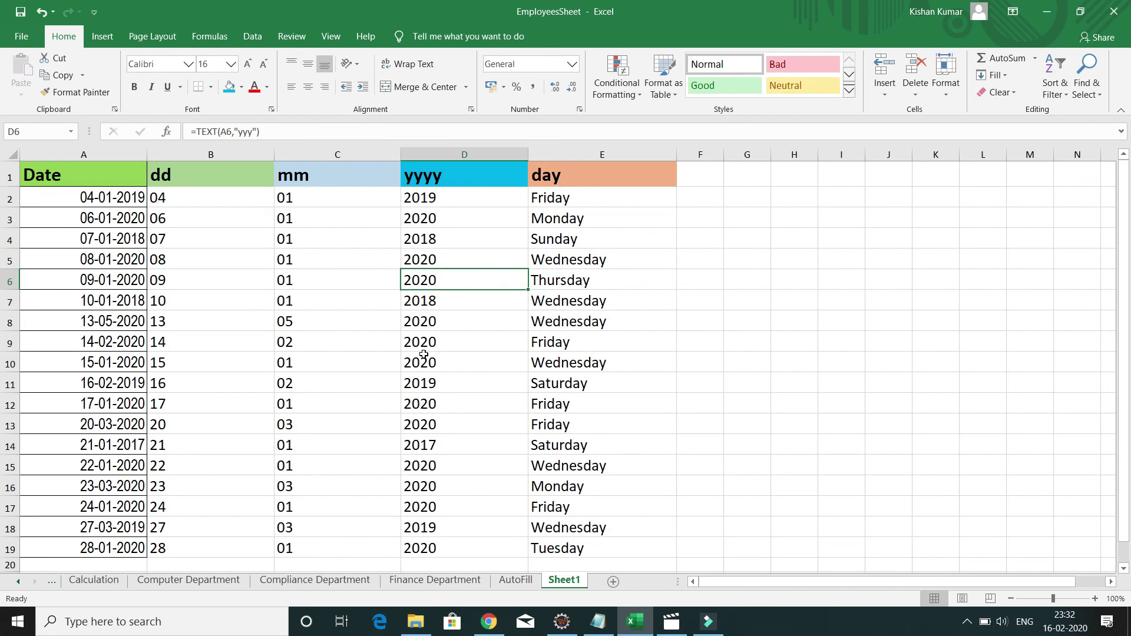
left_click(332, 265)
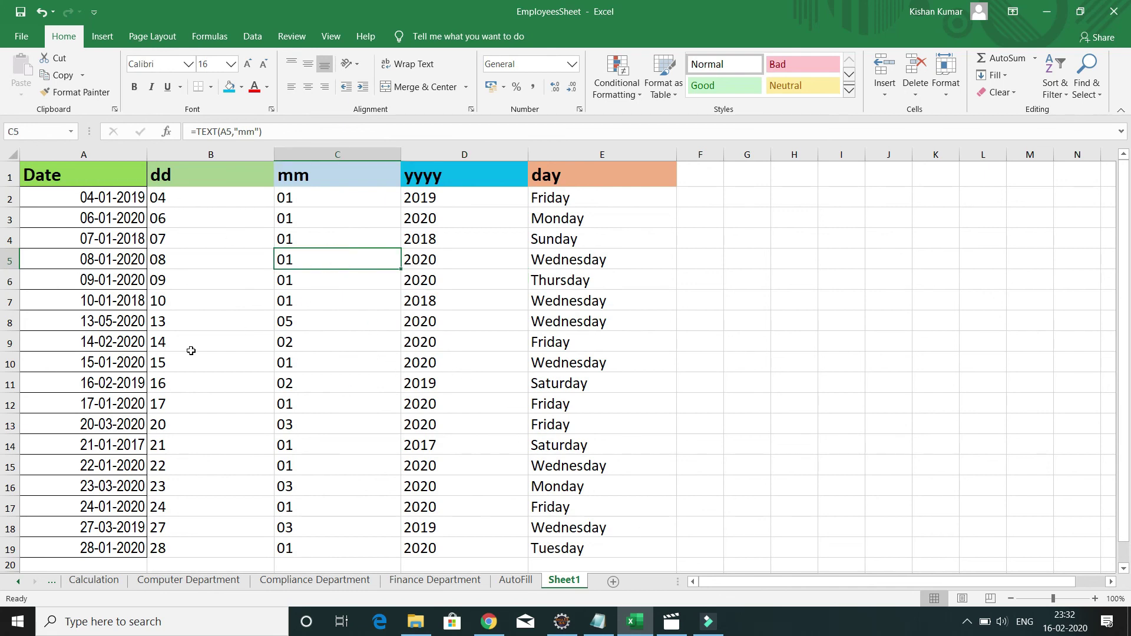
left_click(99, 202)
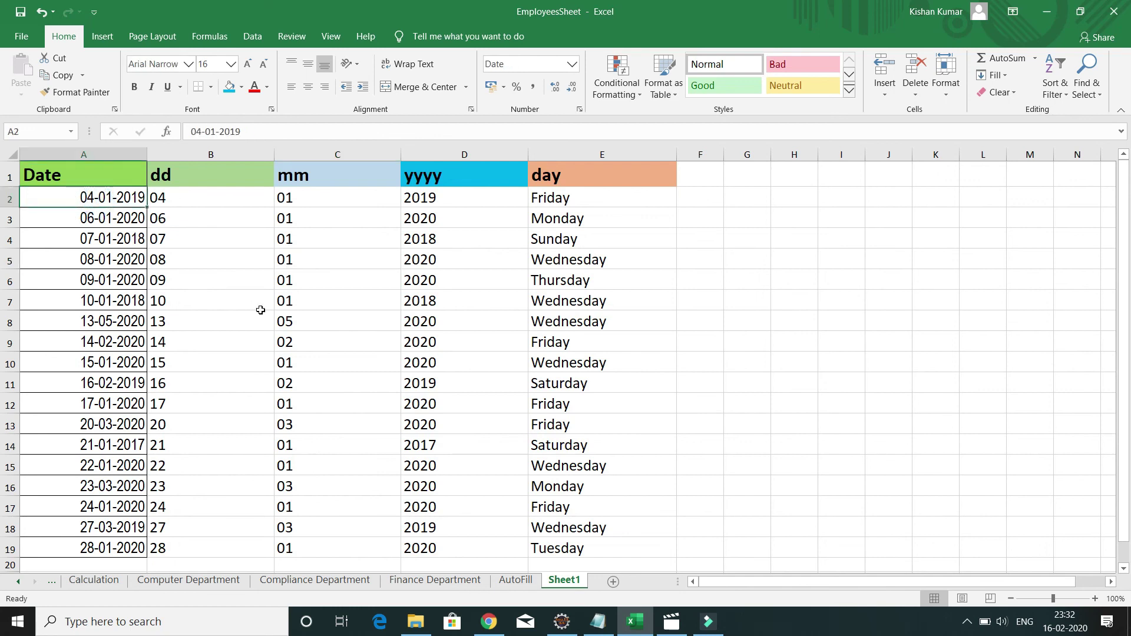